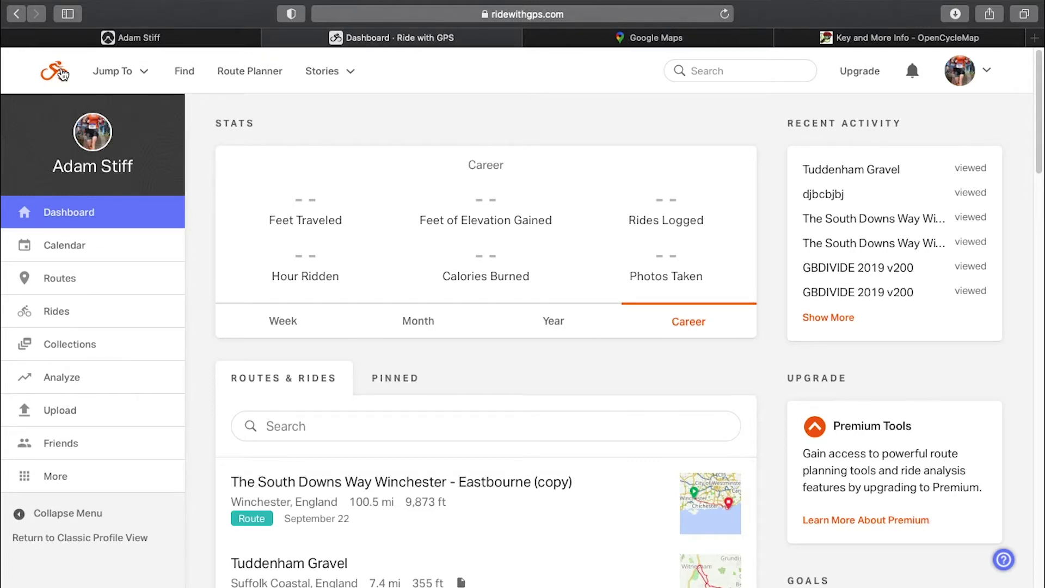
Browse the subscription plans and pricing page
{"action": "scroll", "coordinate": [117, 266], "scroll_direction": "down", "scroll_amount": 7}
{"action": "scroll", "coordinate": [117, 266], "scroll_direction": "up", "scroll_amount": 3}
{"action": "scroll", "coordinate": [327, 324], "scroll_direction": "down", "scroll_amount": 6}
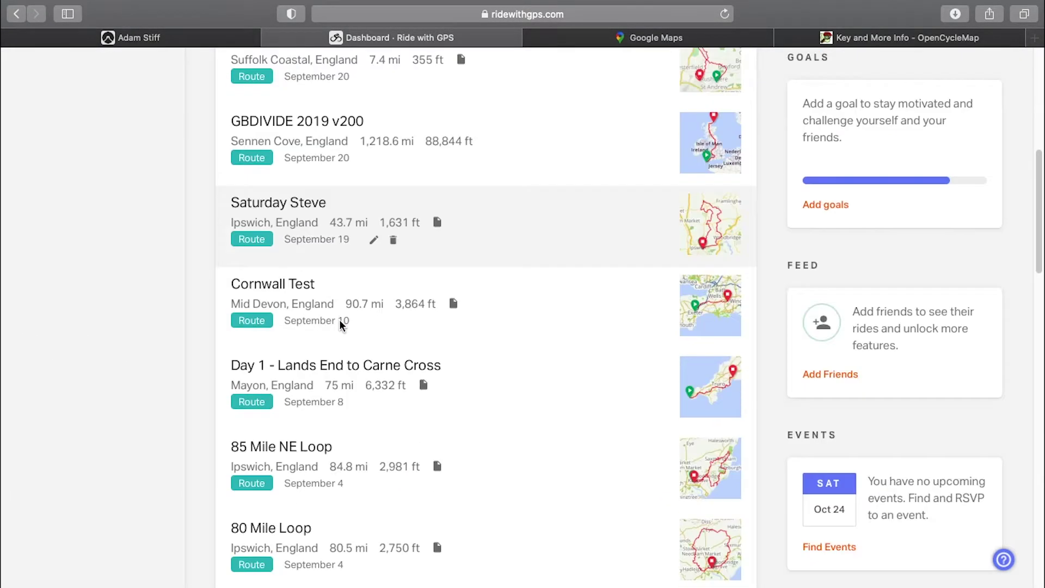
{"action": "scroll", "coordinate": [340, 325], "scroll_direction": "up", "scroll_amount": 10}
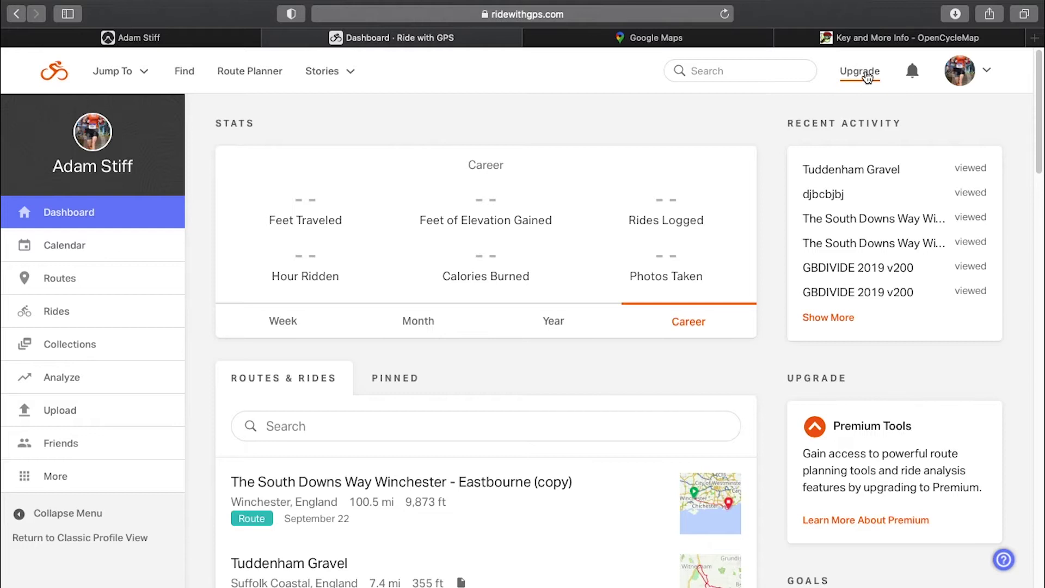
{"action": "left_click", "coordinate": [868, 76]}
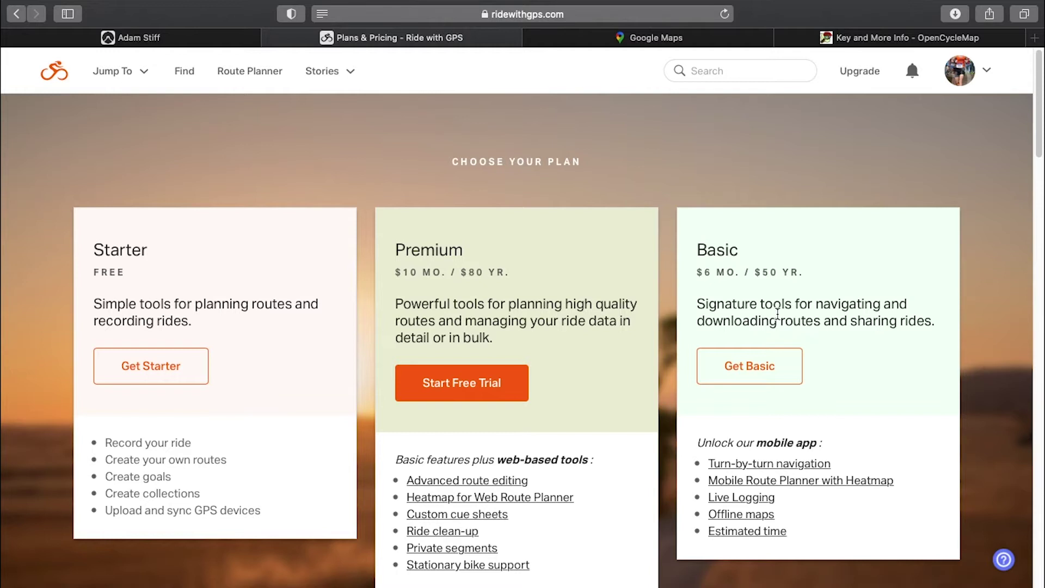
{"action": "scroll", "coordinate": [778, 312], "scroll_direction": "down", "scroll_amount": 3}
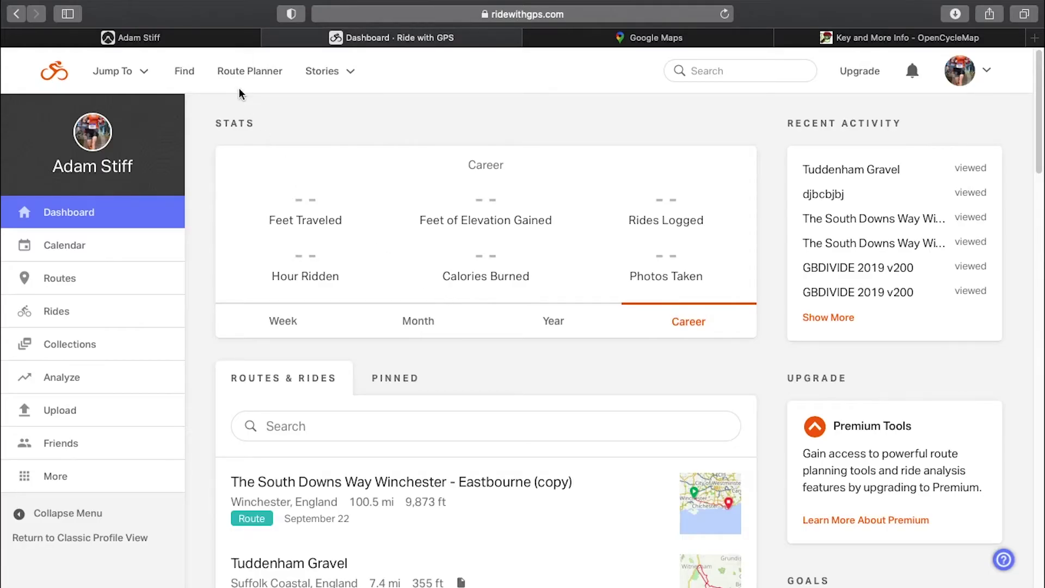
In the route planner, bring the Ipswich area into view and place the start at Washbrook
{"action": "left_click", "coordinate": [239, 76]}
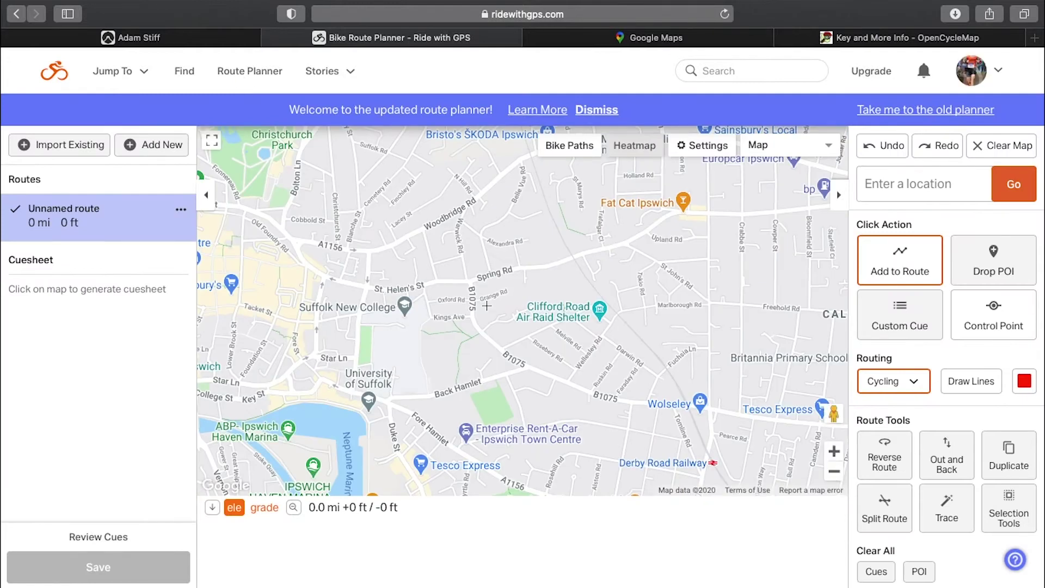
{"action": "scroll", "coordinate": [508, 297], "scroll_direction": "down", "scroll_amount": 5}
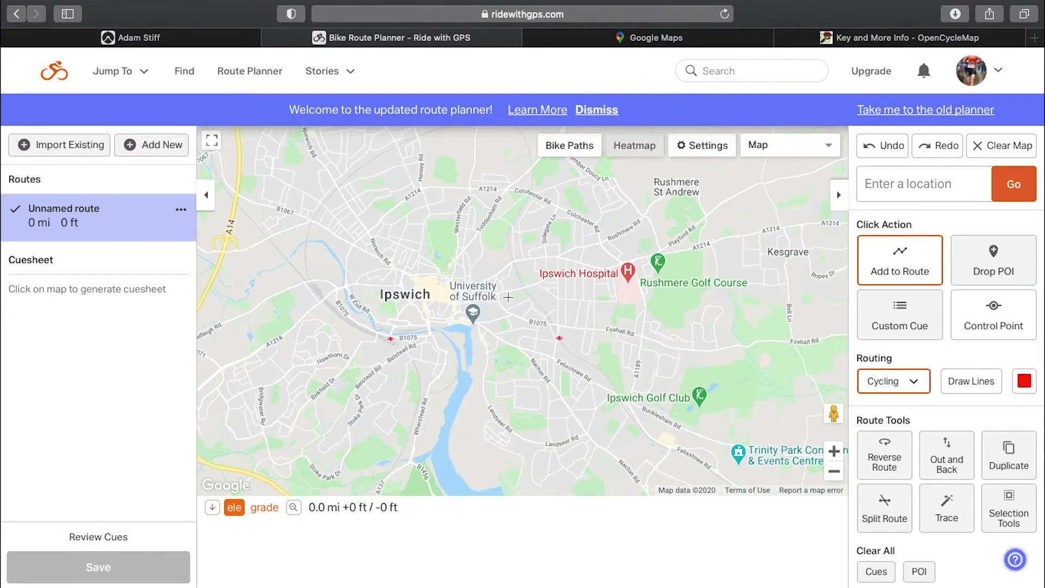
{"action": "scroll", "coordinate": [475, 308], "scroll_direction": "down", "scroll_amount": 5}
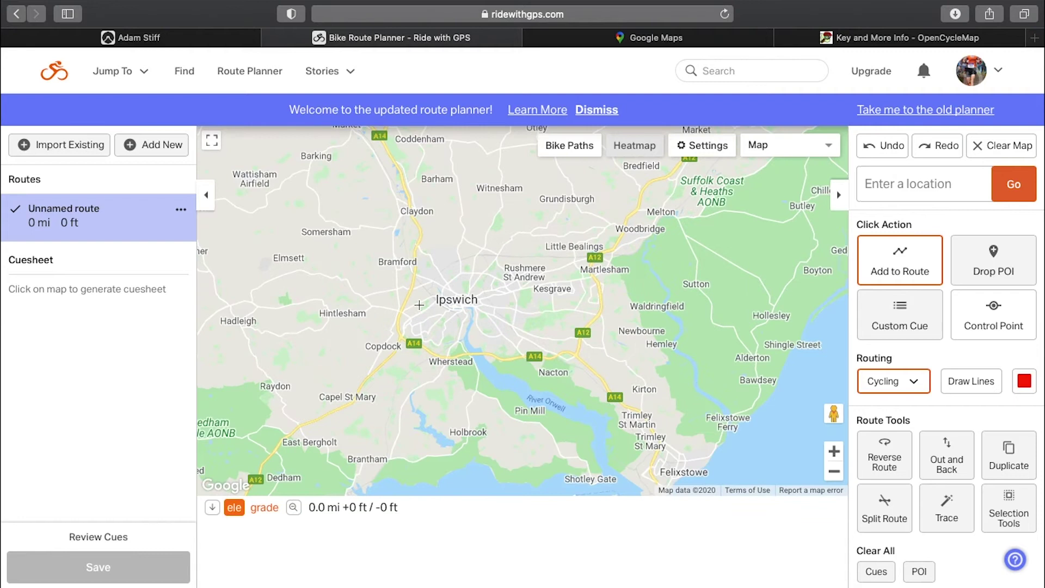
{"action": "left_click_drag", "start_coordinate": [441, 303], "coordinate": [479, 302]}
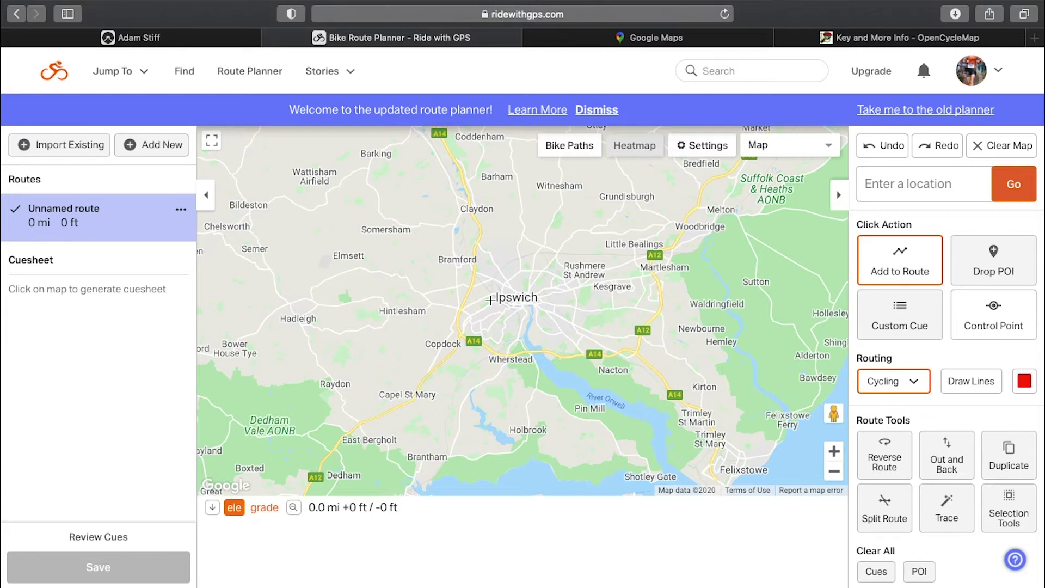
{"action": "scroll", "coordinate": [490, 300], "scroll_direction": "up", "scroll_amount": 2}
{"action": "left_click_drag", "start_coordinate": [479, 313], "coordinate": [523, 281]}
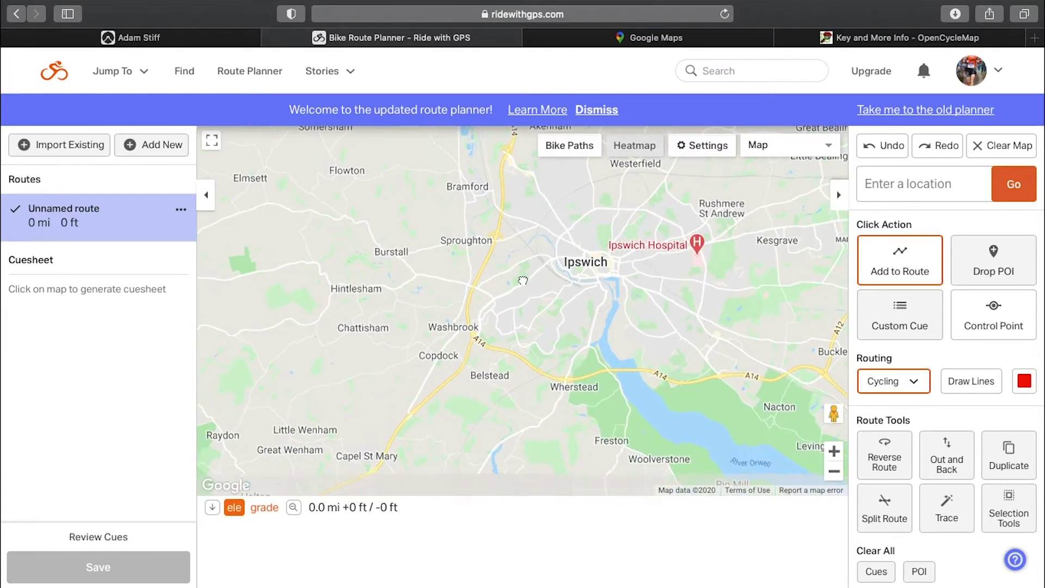
{"action": "left_click", "coordinate": [459, 329]}
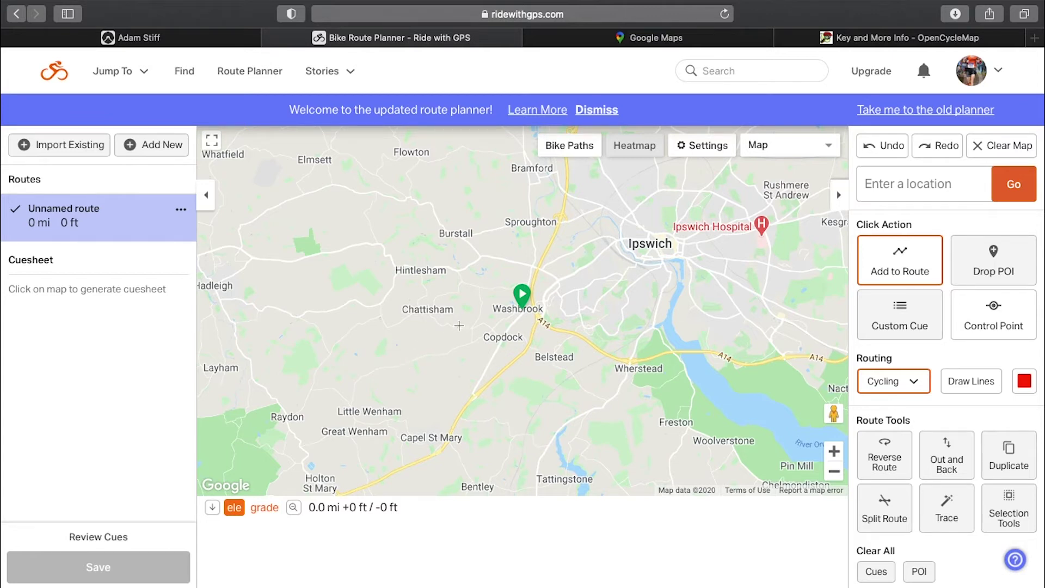
Extend the route via Chattisham and Pond Hall Rd to a point near Layham
{"action": "scroll", "coordinate": [459, 326], "scroll_direction": "up", "scroll_amount": 2}
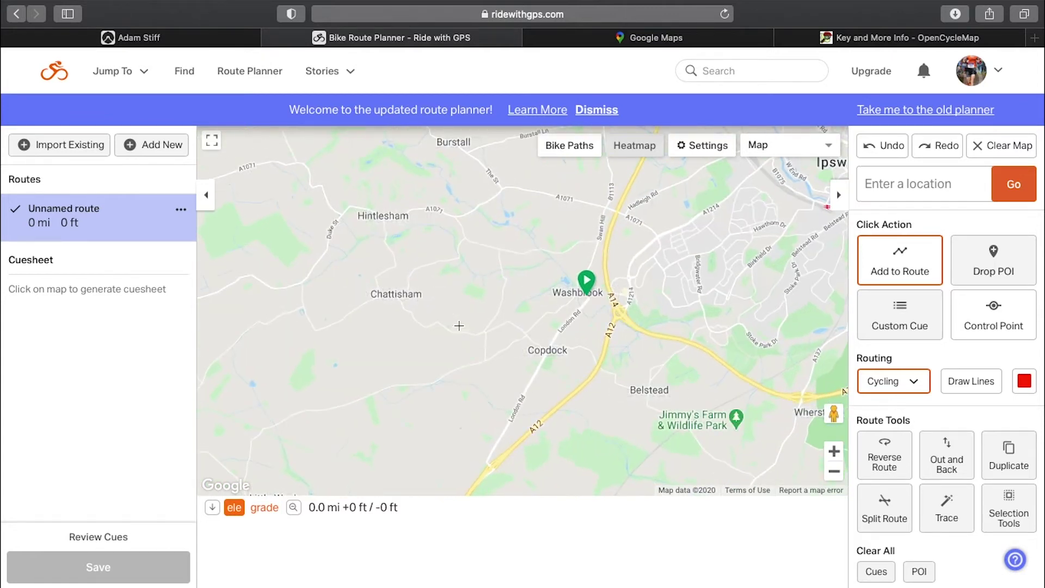
{"action": "left_click", "coordinate": [383, 297]}
{"action": "left_click_drag", "start_coordinate": [384, 298], "coordinate": [524, 313]}
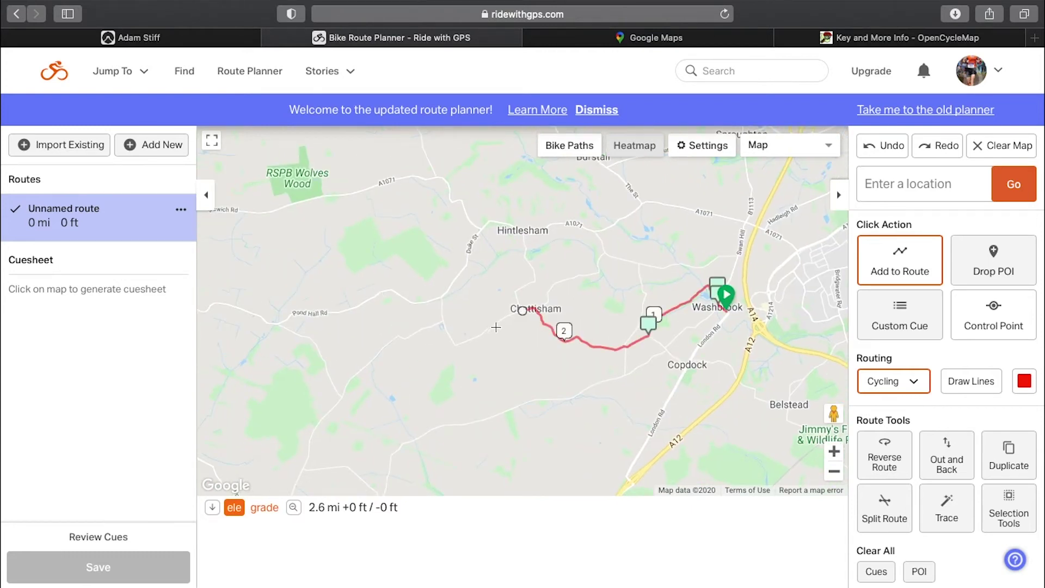
{"action": "left_click", "coordinate": [314, 315]}
{"action": "left_click_drag", "start_coordinate": [316, 316], "coordinate": [524, 312]}
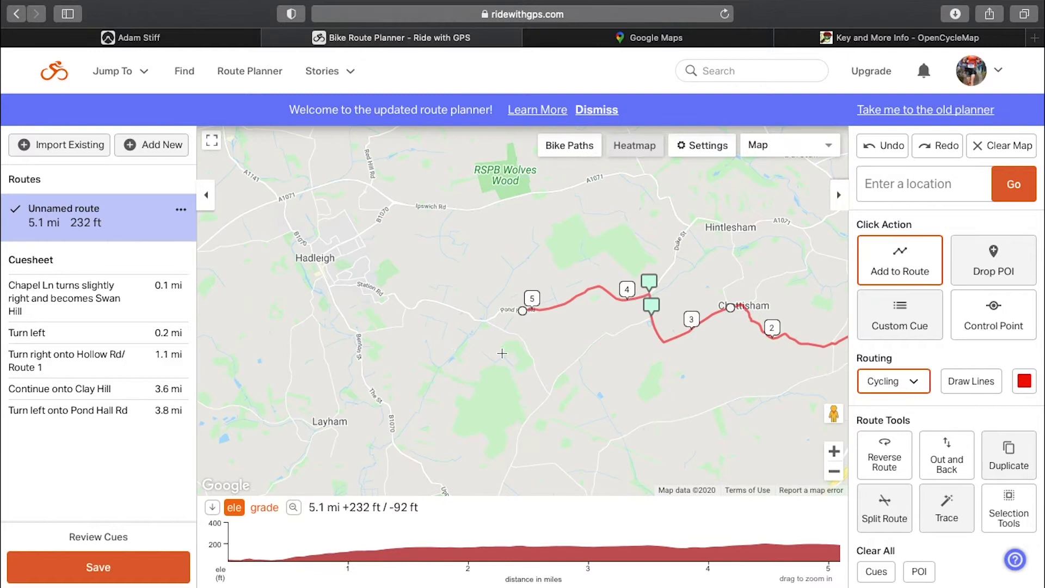
{"action": "left_click_drag", "start_coordinate": [457, 347], "coordinate": [519, 288]}
{"action": "left_click", "coordinate": [428, 326]}
{"action": "left_click_drag", "start_coordinate": [429, 326], "coordinate": [522, 310]}
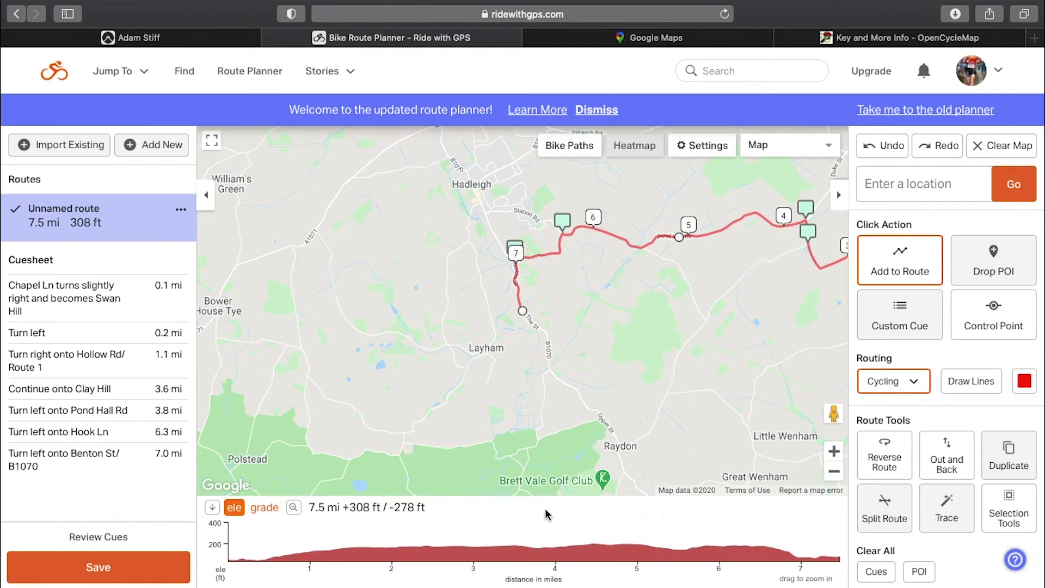
Show the note for the 'Continue onto Clay Hill' cue in the cuesheet
{"action": "left_click", "coordinate": [86, 400]}
{"action": "scroll", "coordinate": [561, 316], "scroll_direction": "down", "scroll_amount": 2}
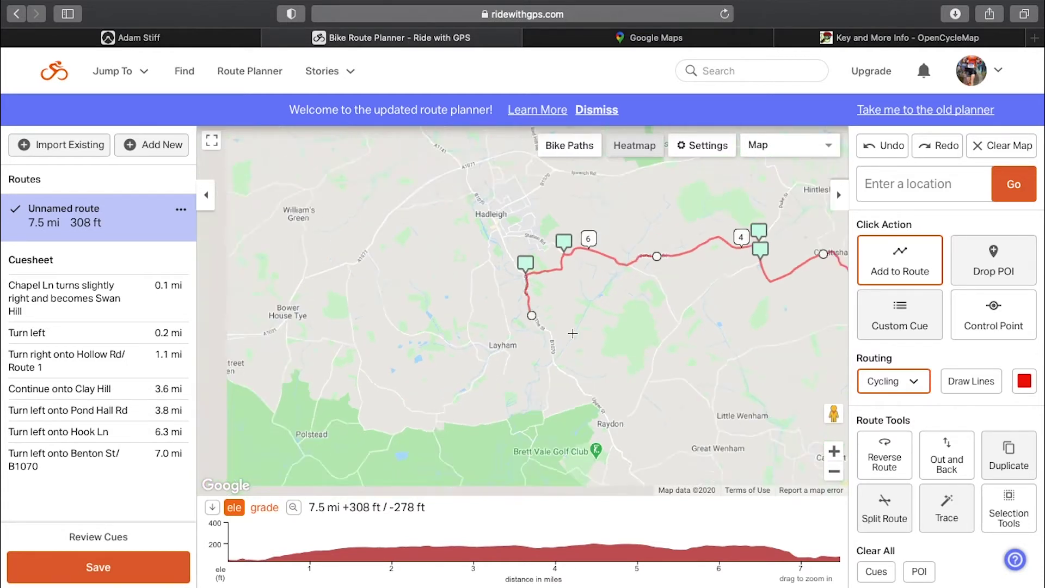
{"action": "scroll", "coordinate": [599, 325], "scroll_direction": "right", "scroll_amount": 3}
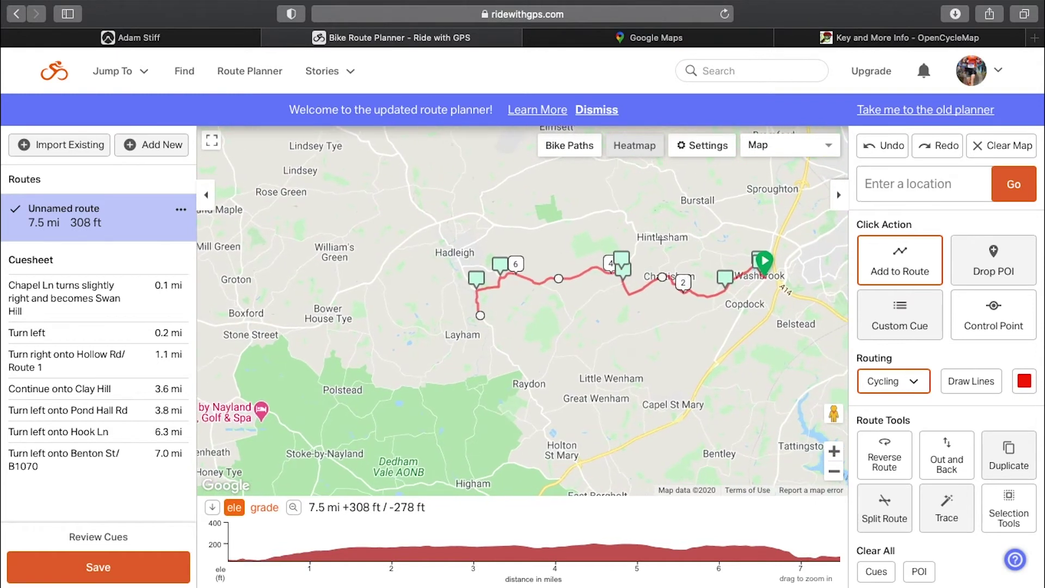
Switch the background map to the Terrain style
{"action": "left_click", "coordinate": [795, 152]}
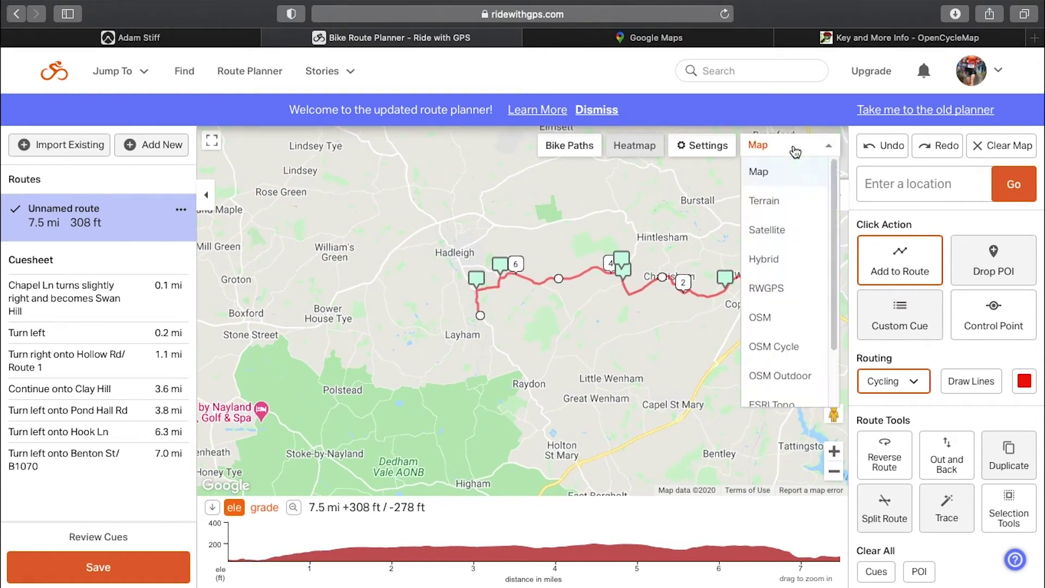
{"action": "left_click", "coordinate": [777, 173]}
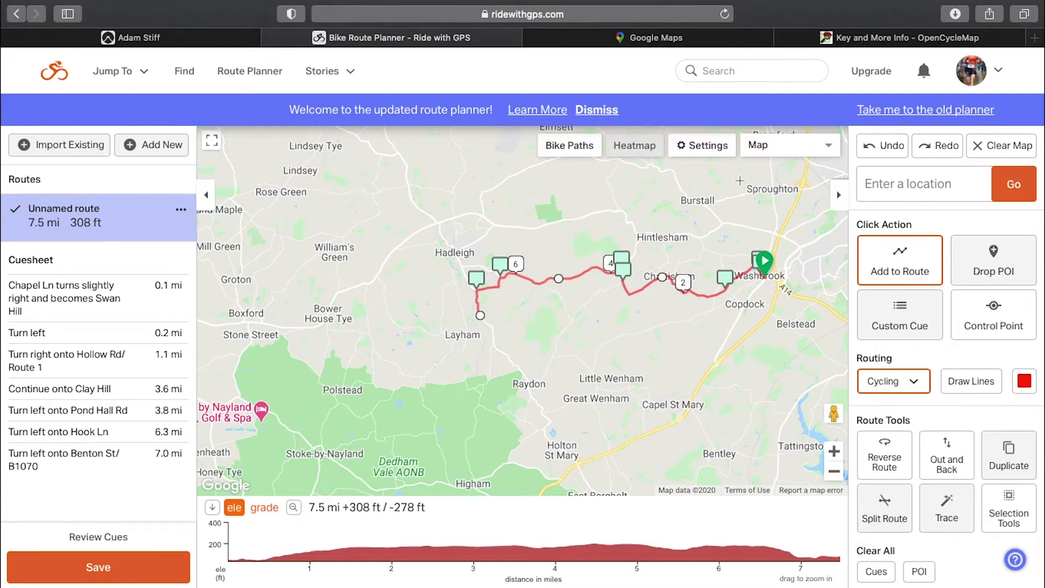
{"action": "left_click", "coordinate": [785, 146]}
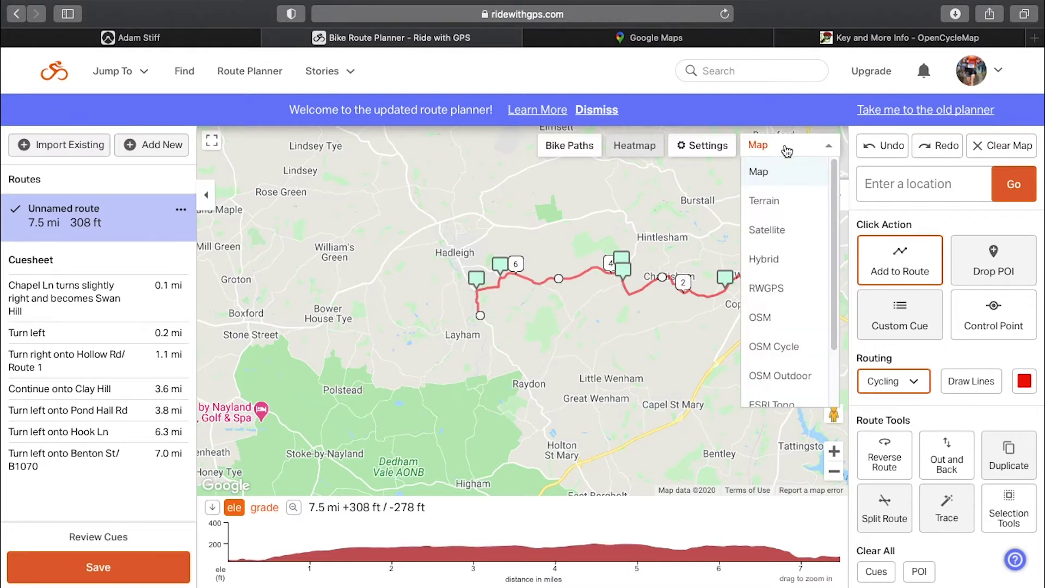
{"action": "left_click", "coordinate": [777, 204]}
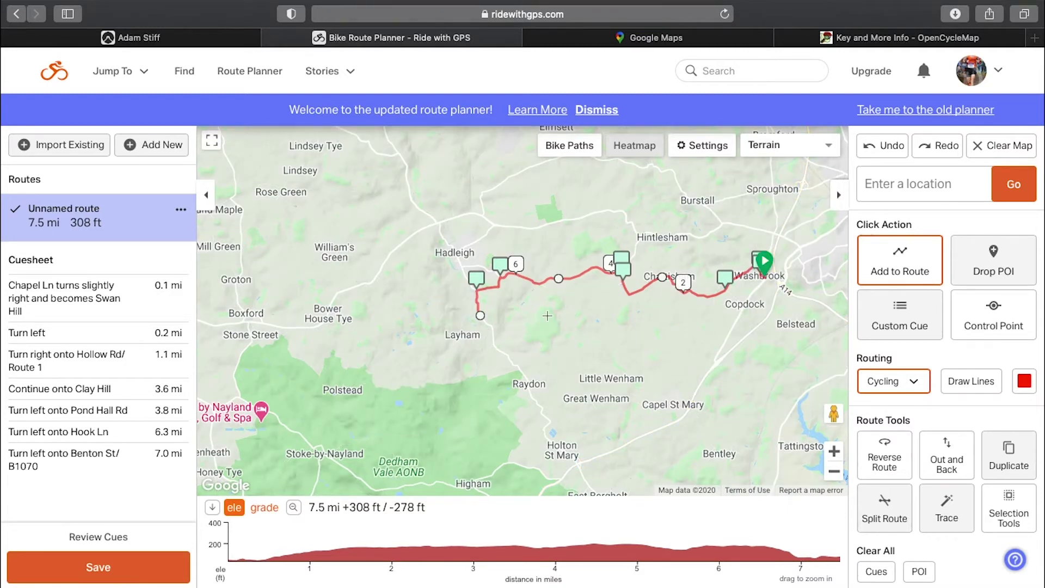
{"action": "scroll", "coordinate": [544, 316], "scroll_direction": "up", "scroll_amount": 2}
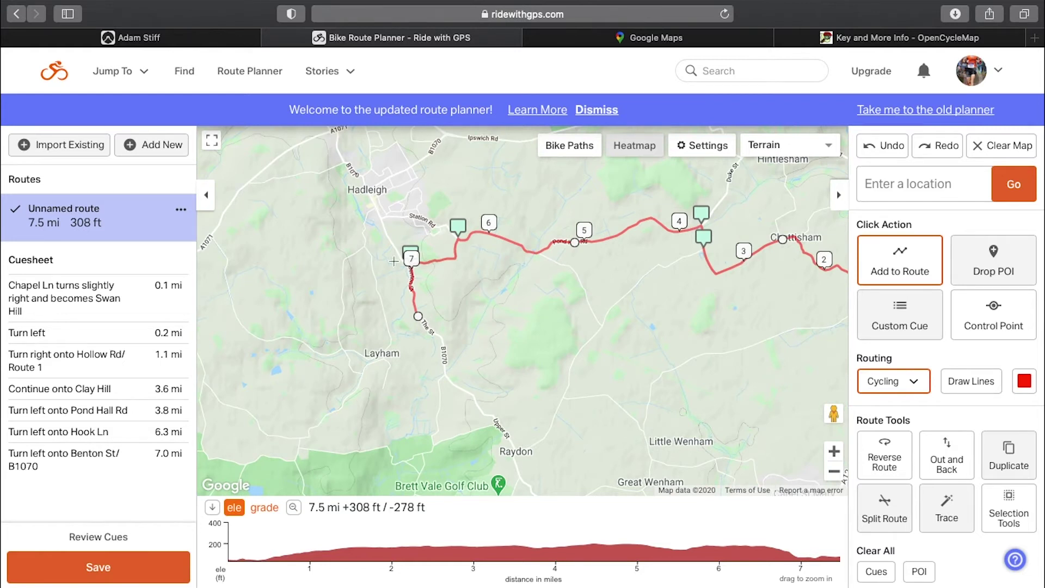
{"action": "scroll", "coordinate": [534, 261], "scroll_direction": "down", "scroll_amount": 2}
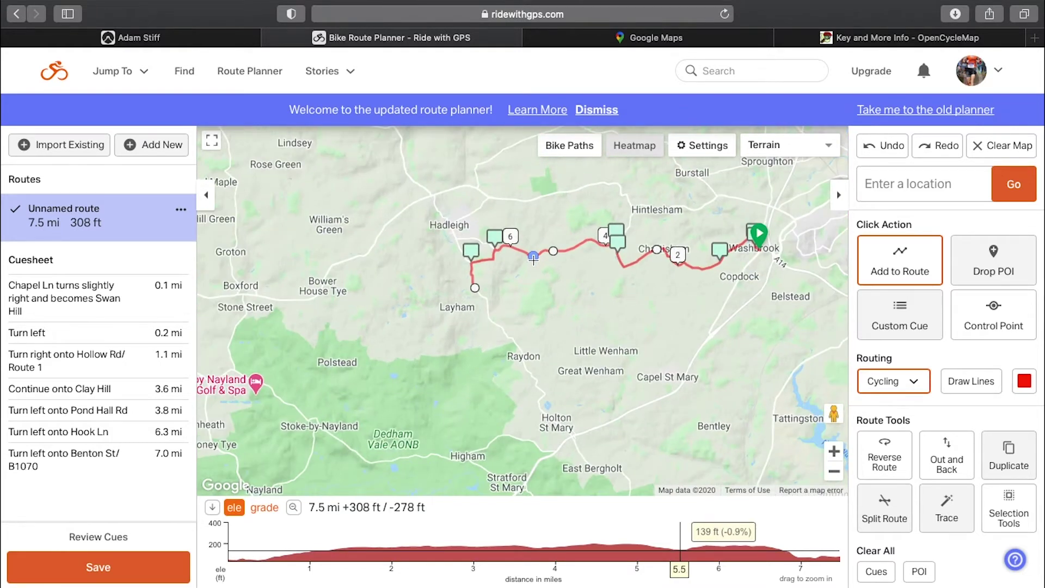
Try Satellite imagery, then settle on the RWGPS map style
{"action": "left_click", "coordinate": [782, 149]}
{"action": "left_click", "coordinate": [779, 231]}
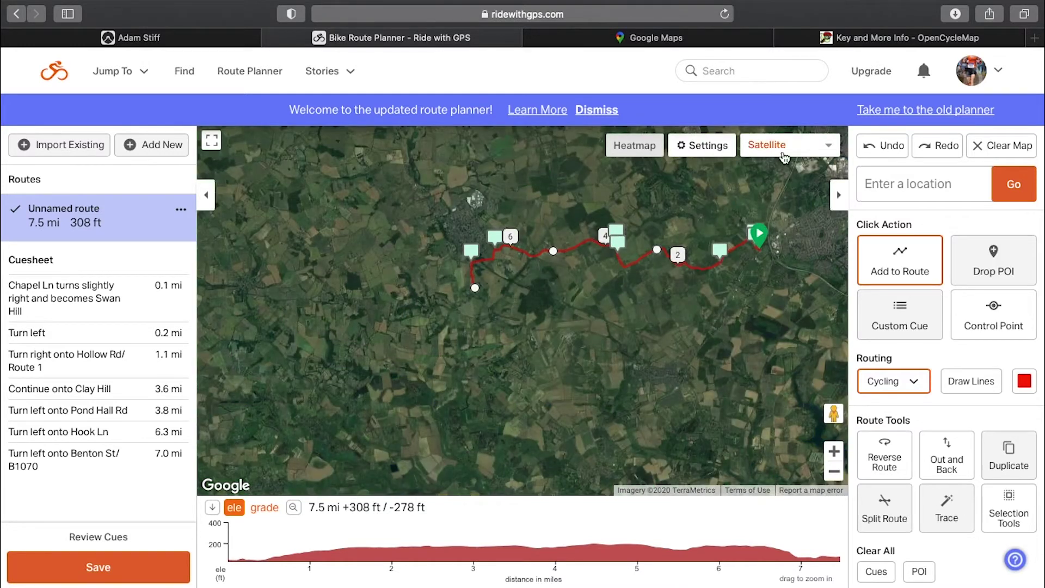
{"action": "left_click", "coordinate": [783, 157]}
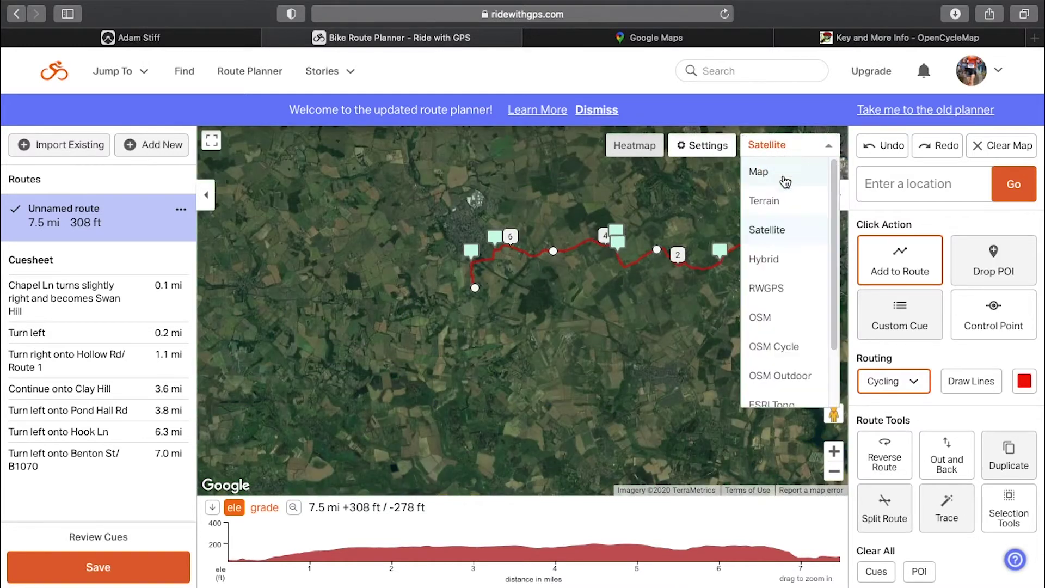
{"action": "left_click", "coordinate": [774, 292]}
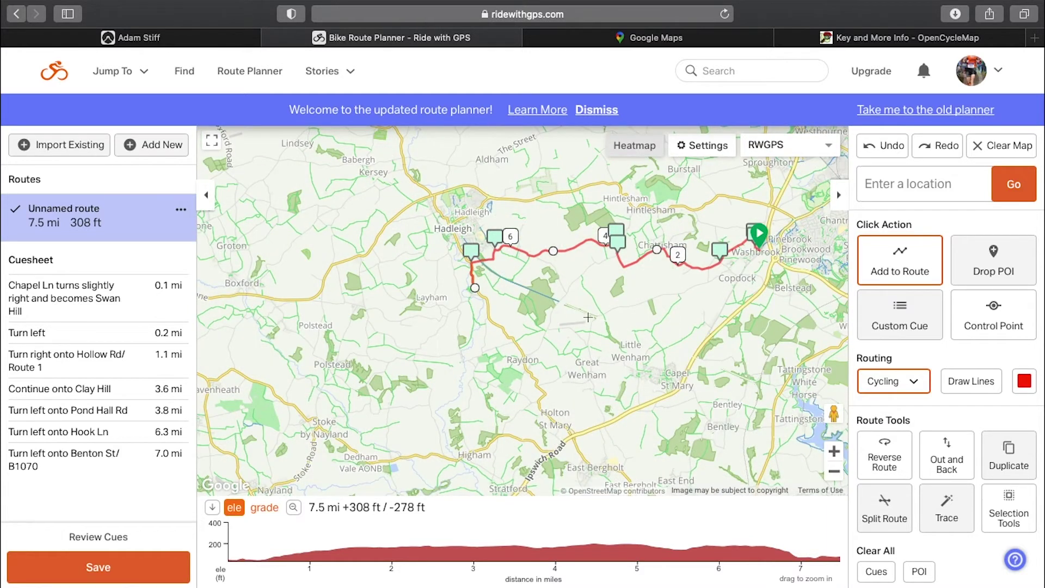
Switch the map to OSM, then to the OSM Cycle layer showing cycle network routes
{"action": "left_click", "coordinate": [798, 147]}
{"action": "left_click", "coordinate": [764, 316]}
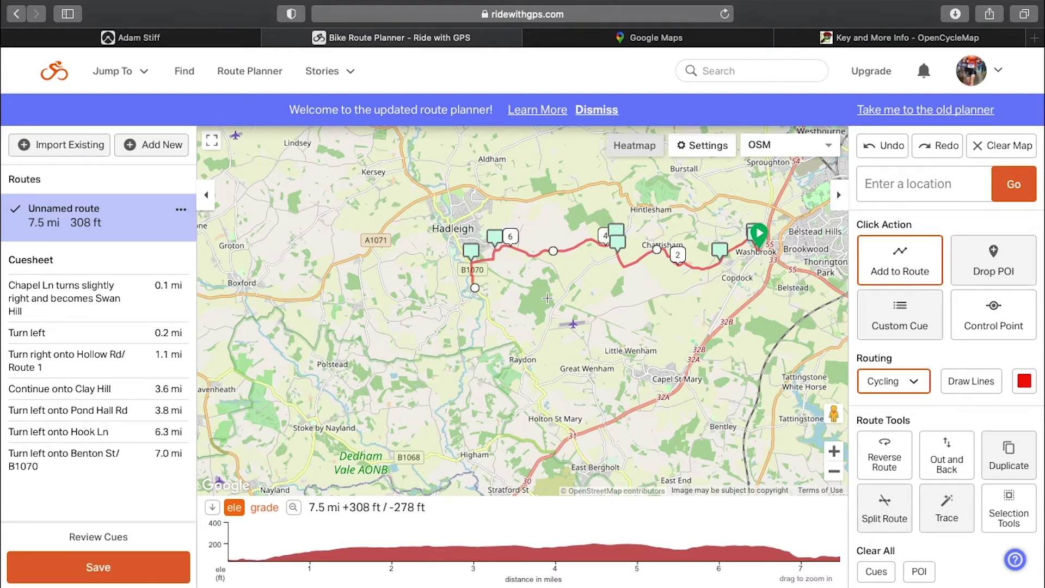
{"action": "left_click", "coordinate": [808, 152]}
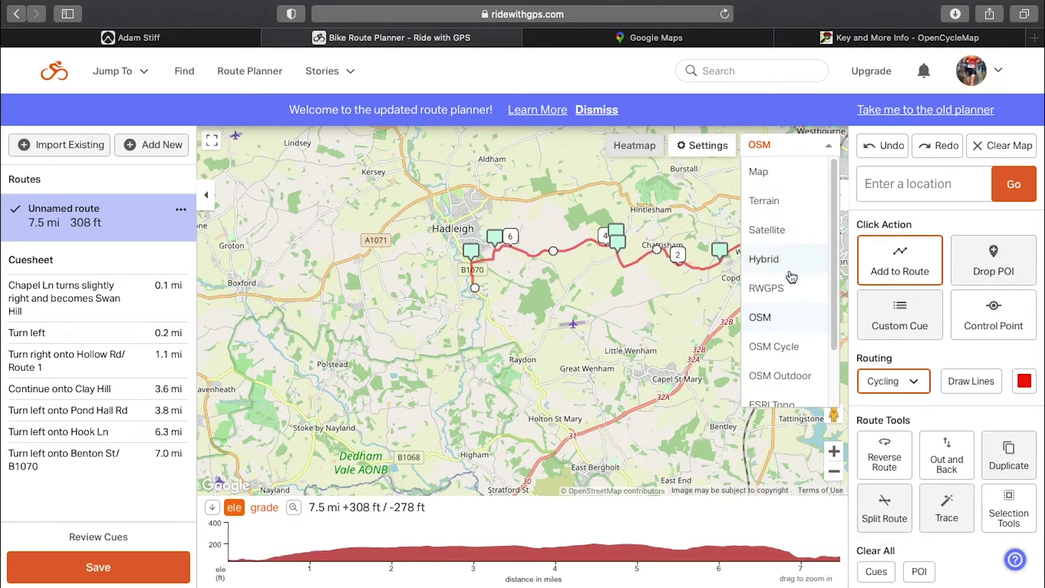
{"action": "left_click", "coordinate": [777, 349]}
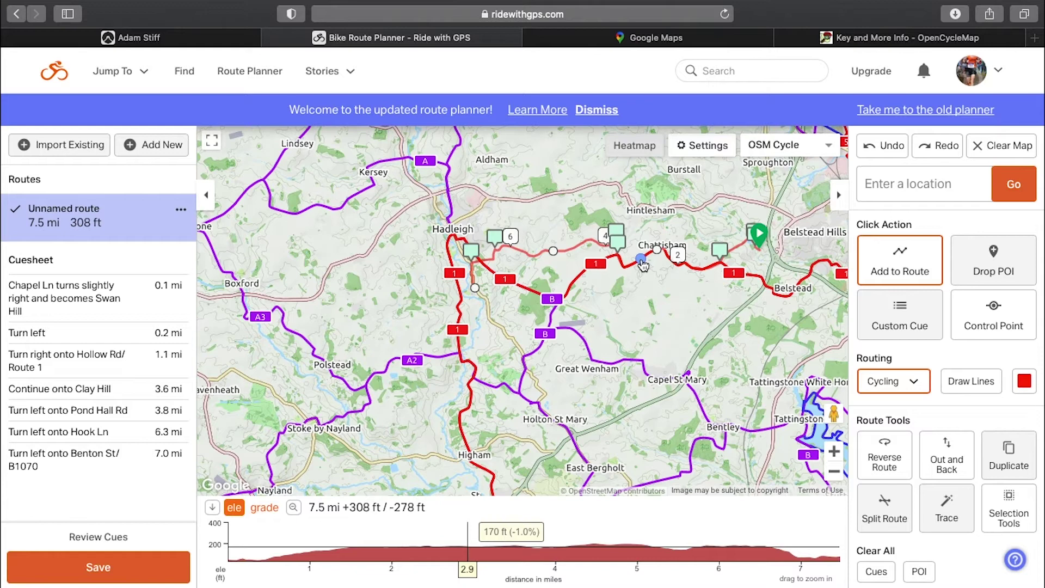
{"action": "left_click", "coordinate": [837, 38]}
{"action": "scroll", "coordinate": [535, 220], "scroll_direction": "up", "scroll_amount": 5}
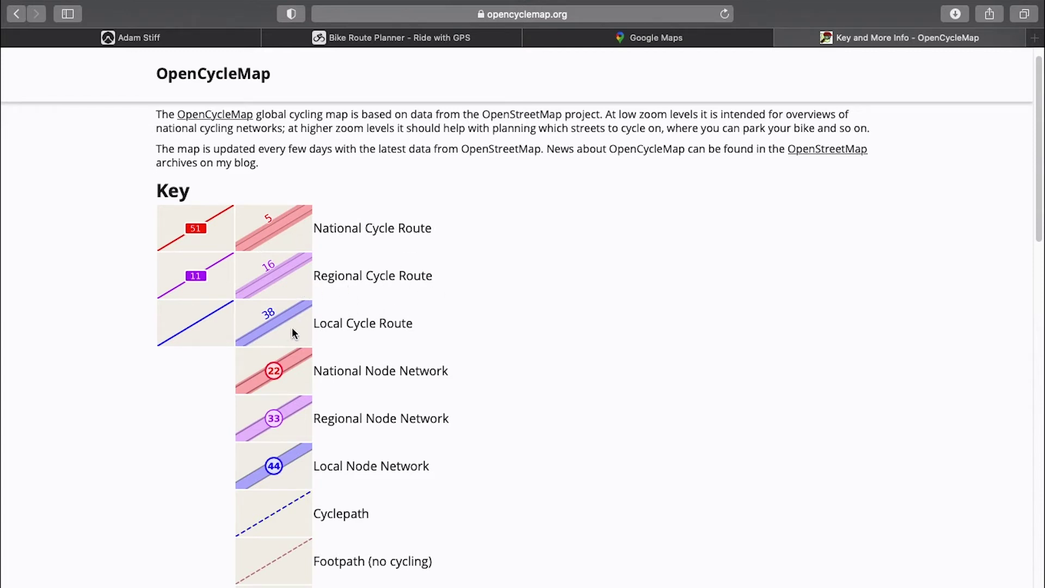
{"action": "scroll", "coordinate": [409, 364], "scroll_direction": "down", "scroll_amount": 1}
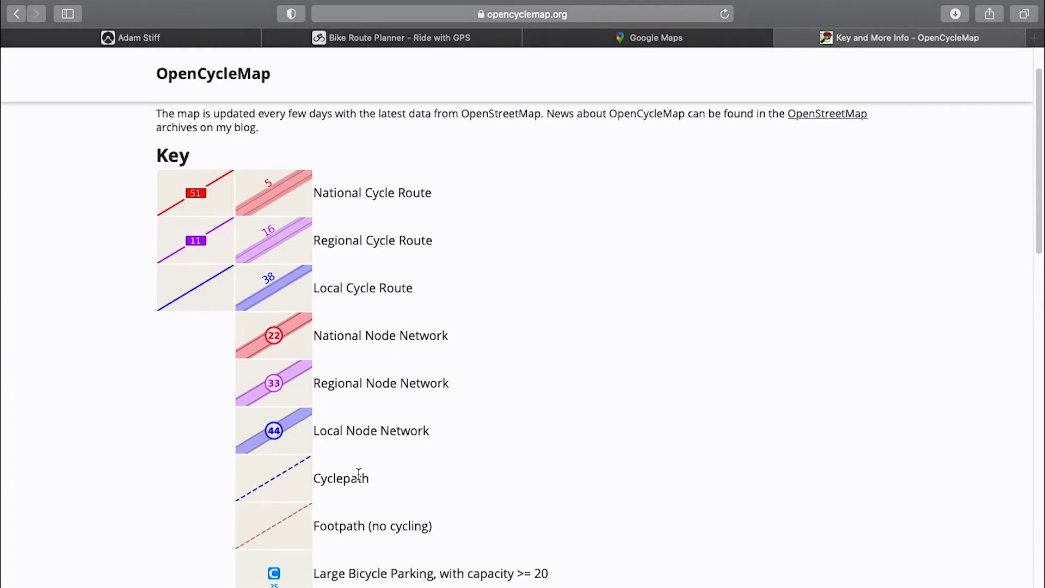
{"action": "scroll", "coordinate": [367, 521], "scroll_direction": "down", "scroll_amount": 3}
{"action": "scroll", "coordinate": [377, 380], "scroll_direction": "down", "scroll_amount": 3}
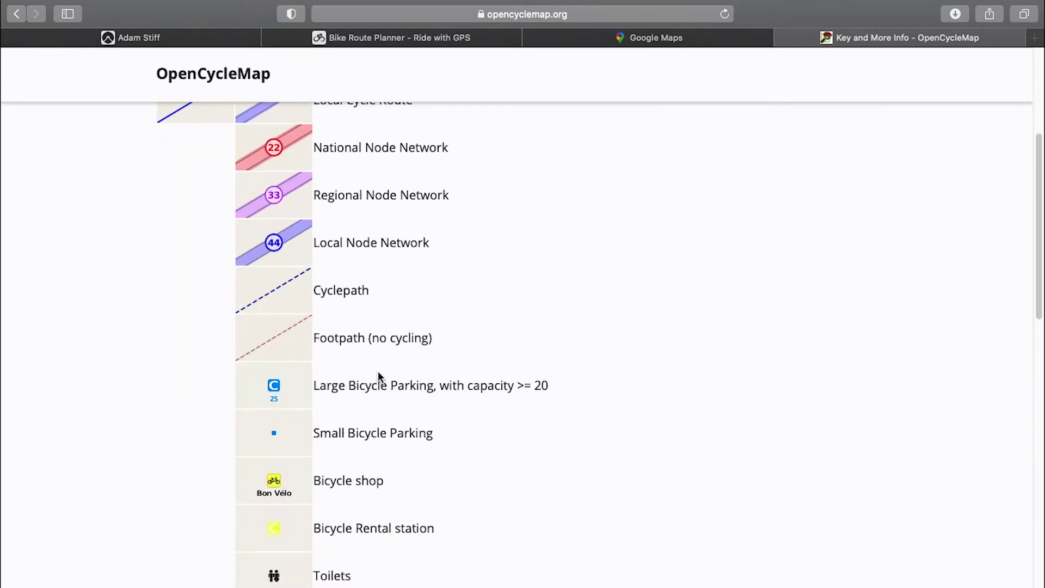
{"action": "scroll", "coordinate": [378, 373], "scroll_direction": "up", "scroll_amount": 6}
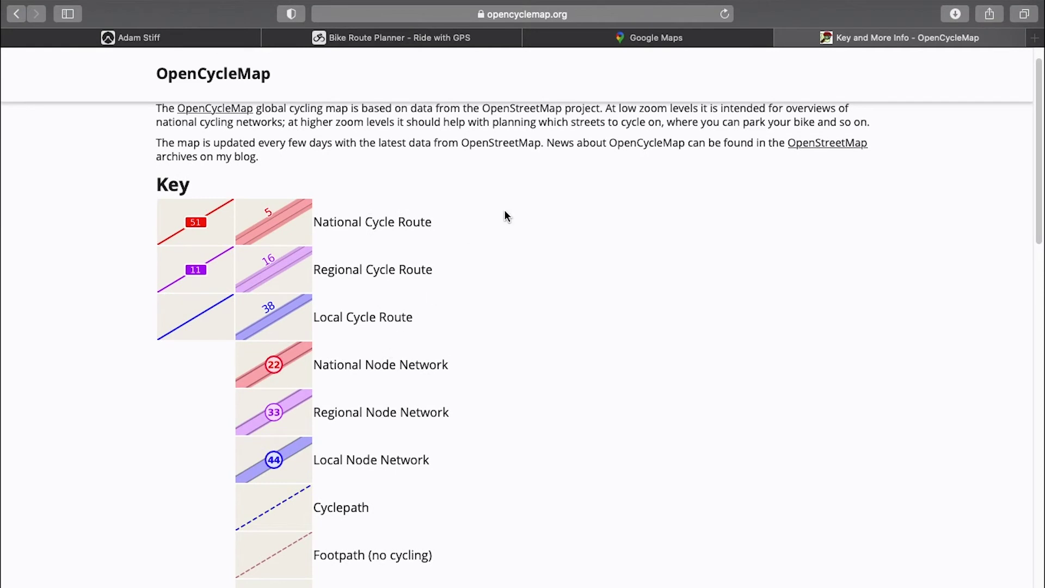
{"action": "left_click", "coordinate": [459, 39]}
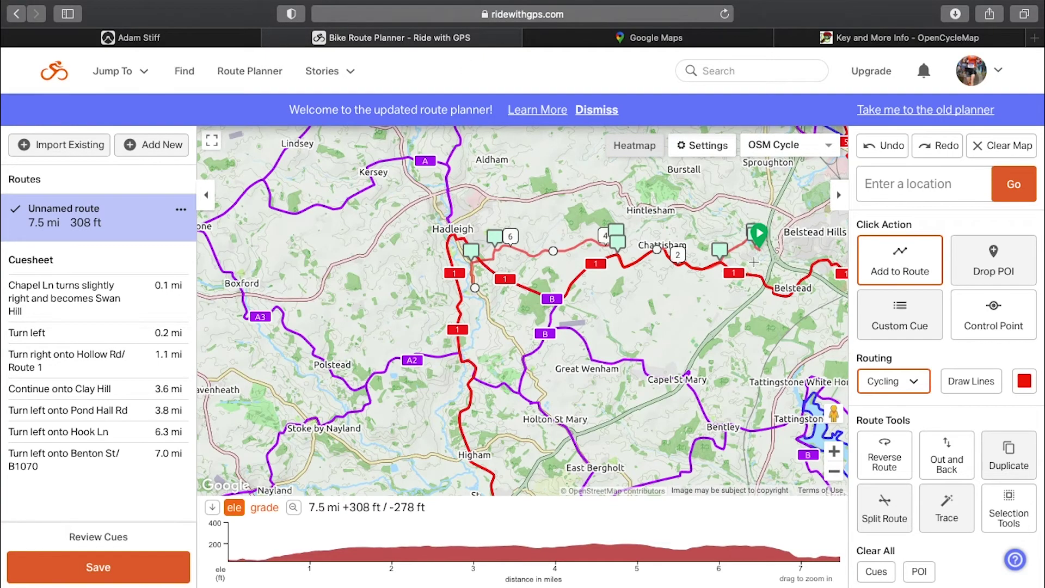
Extend the route east toward Copdock and onto Ipswich Road east of Hadleigh
{"action": "scroll", "coordinate": [753, 263], "scroll_direction": "up", "scroll_amount": 2}
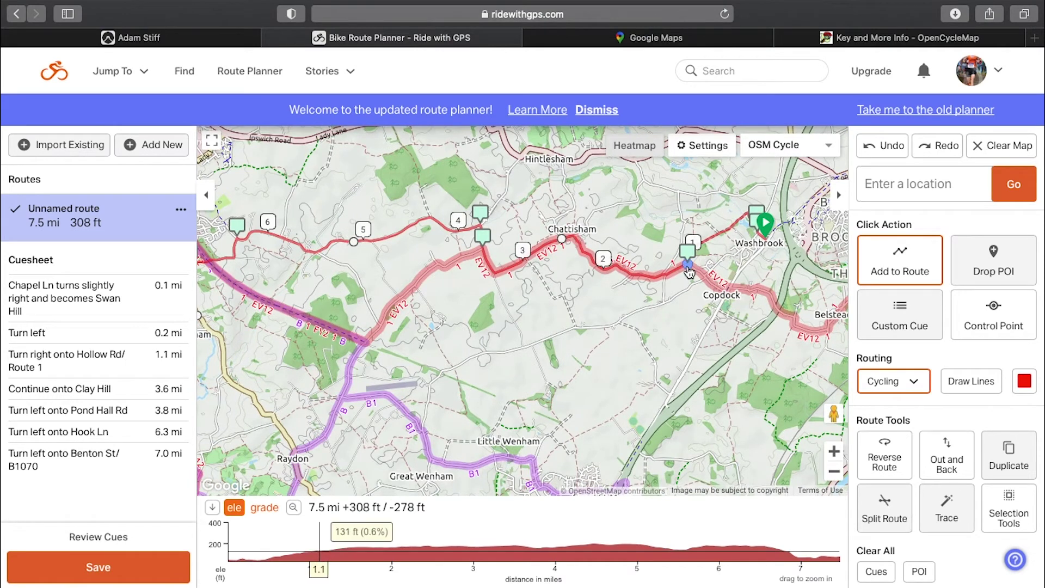
{"action": "left_click", "coordinate": [692, 266]}
{"action": "left_click_drag", "start_coordinate": [691, 266], "coordinate": [534, 309]}
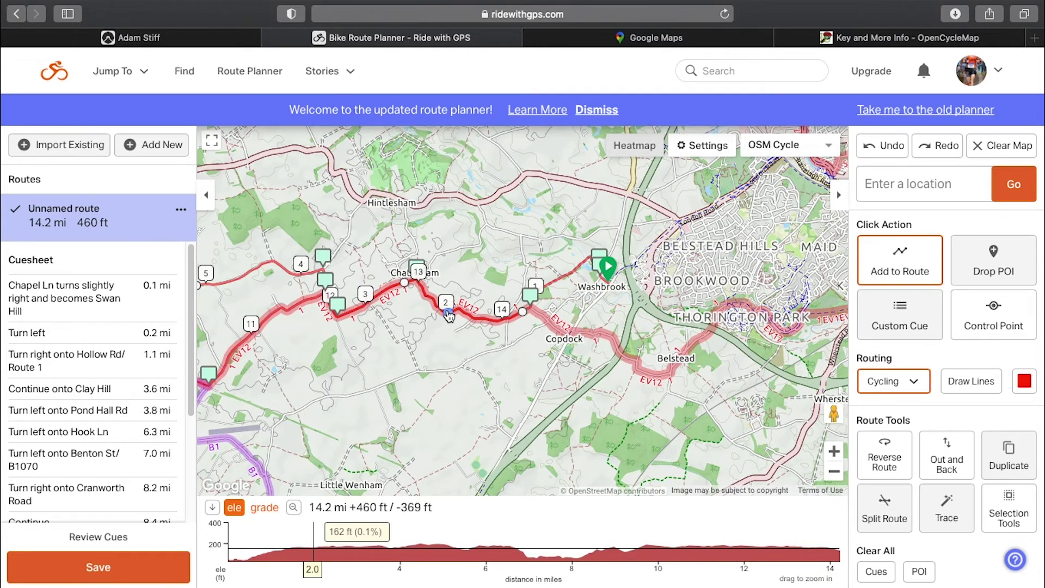
{"action": "scroll", "coordinate": [441, 268], "scroll_direction": "left", "scroll_amount": 6}
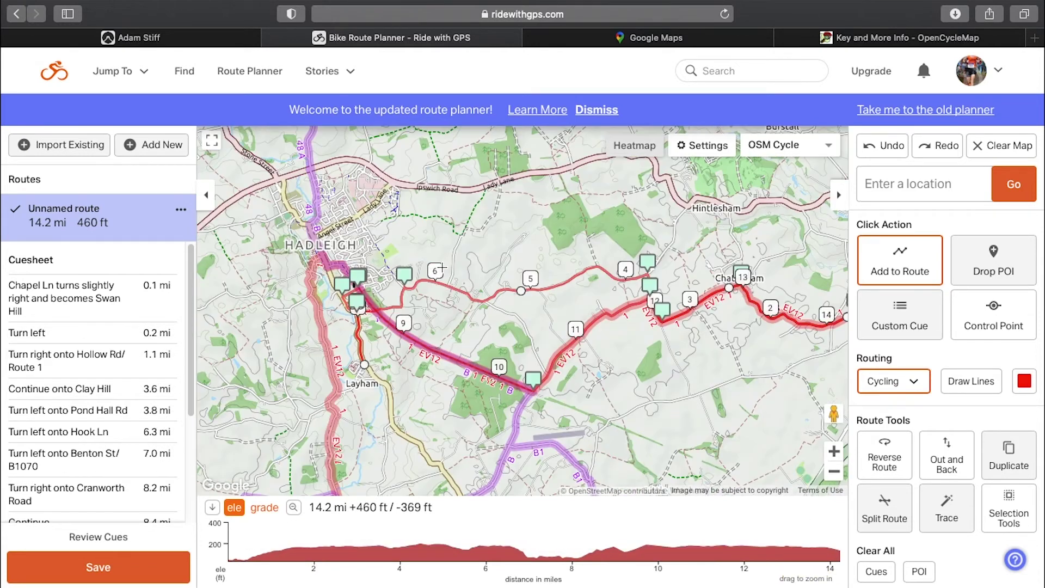
{"action": "left_click", "coordinate": [454, 189]}
{"action": "scroll", "coordinate": [454, 189], "scroll_direction": "up", "scroll_amount": 5}
{"action": "scroll", "coordinate": [454, 189], "scroll_direction": "left", "scroll_amount": 3}
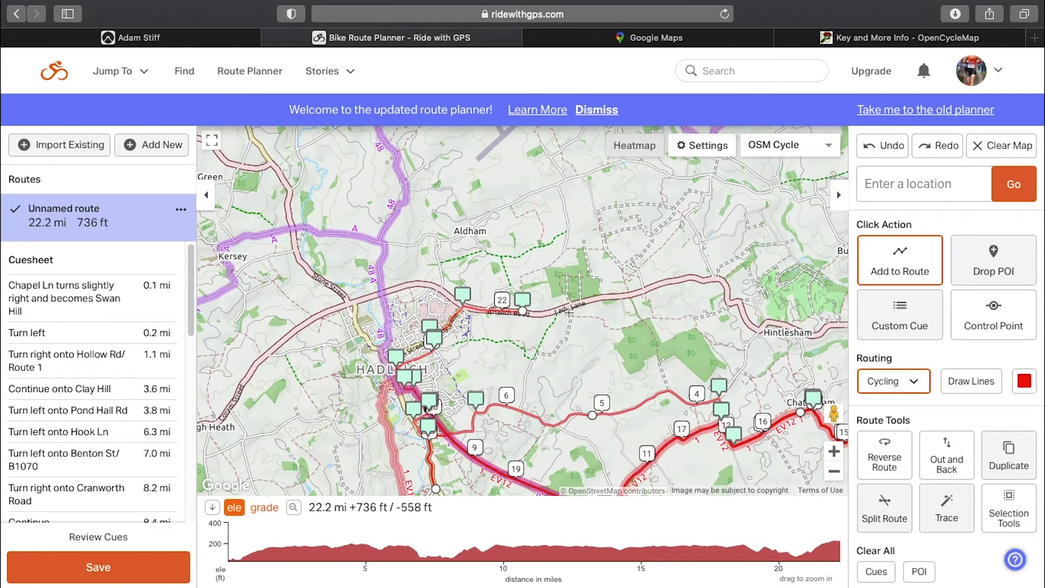
{"action": "left_click_drag", "start_coordinate": [642, 332], "coordinate": [526, 343]}
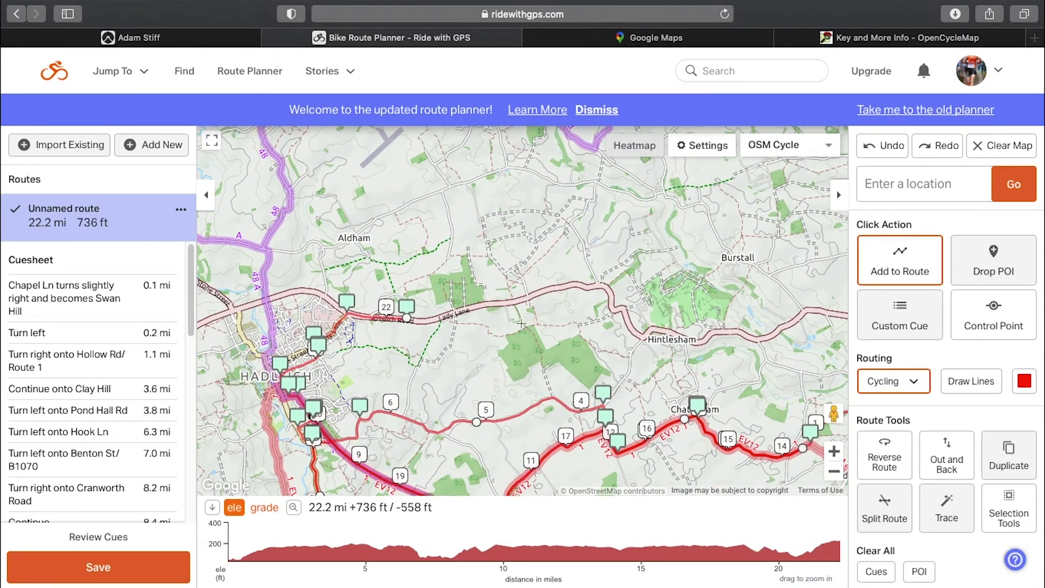
Continue the route along Lady Lane, past Burstall and Flowton, into Bramford and Bramford Rd
{"action": "left_click", "coordinate": [586, 287]}
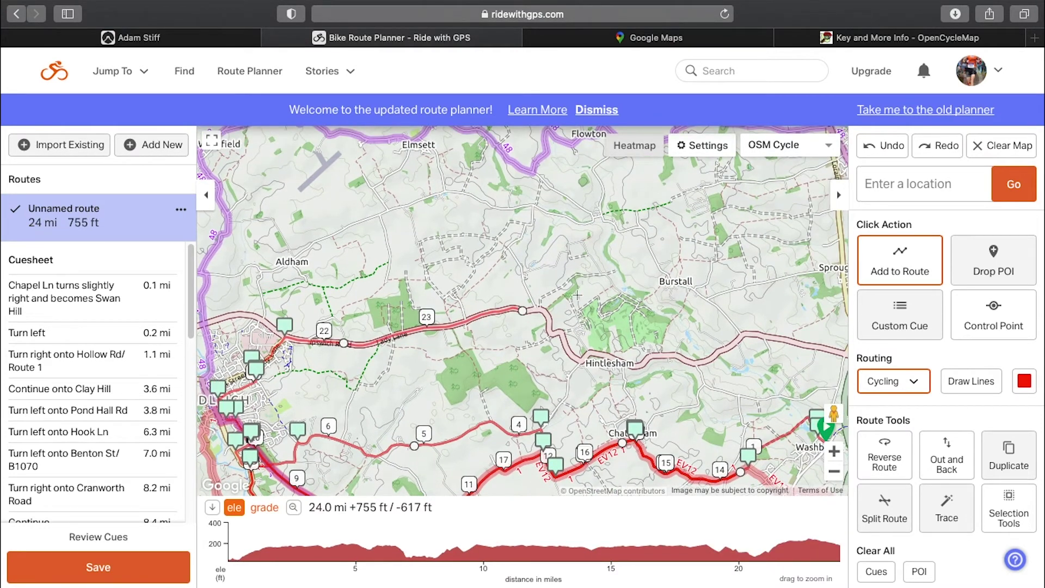
{"action": "left_click", "coordinate": [520, 264]}
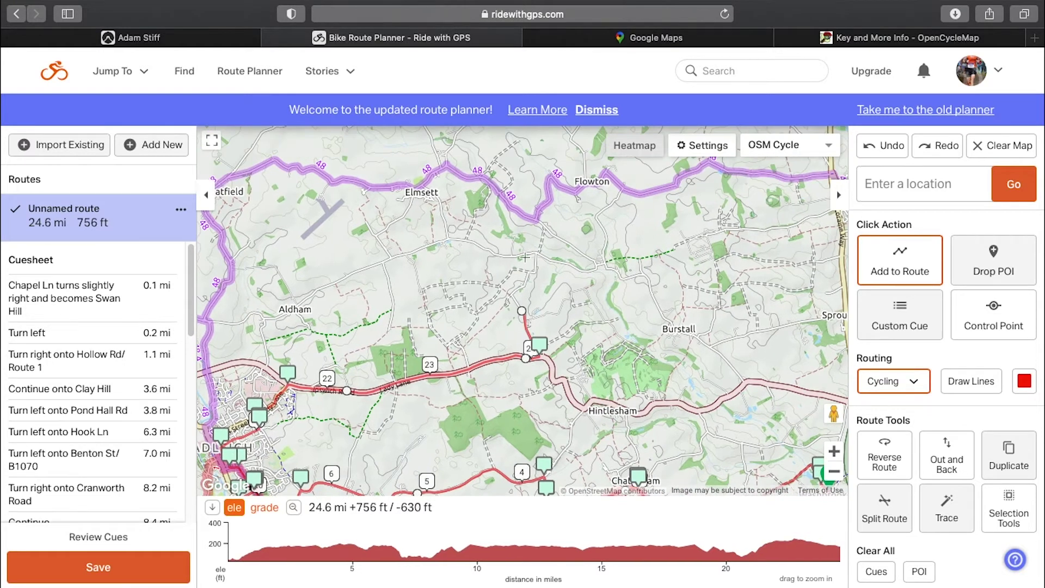
{"action": "left_click", "coordinate": [551, 260]}
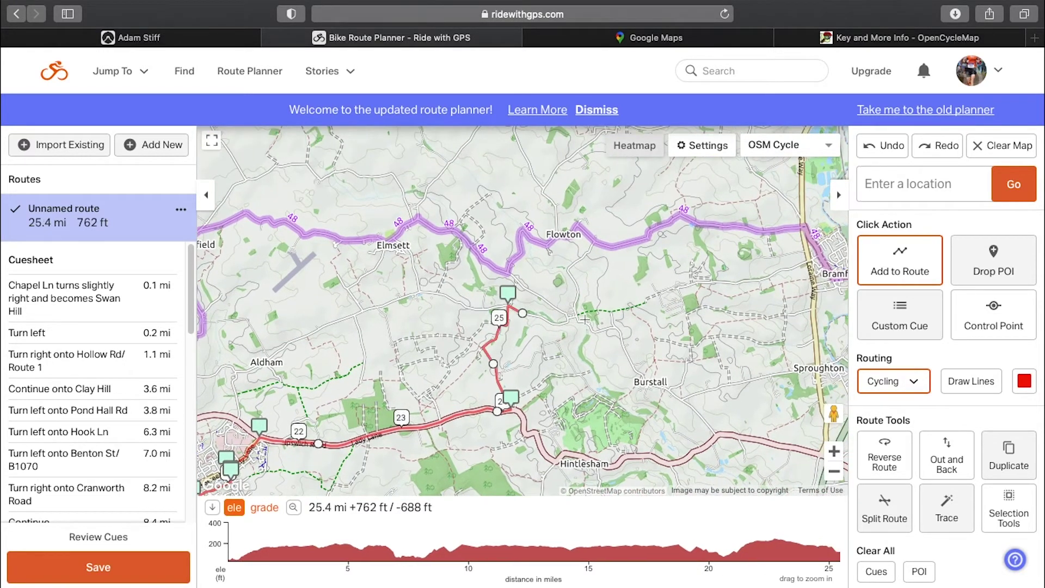
{"action": "left_click", "coordinate": [599, 244]}
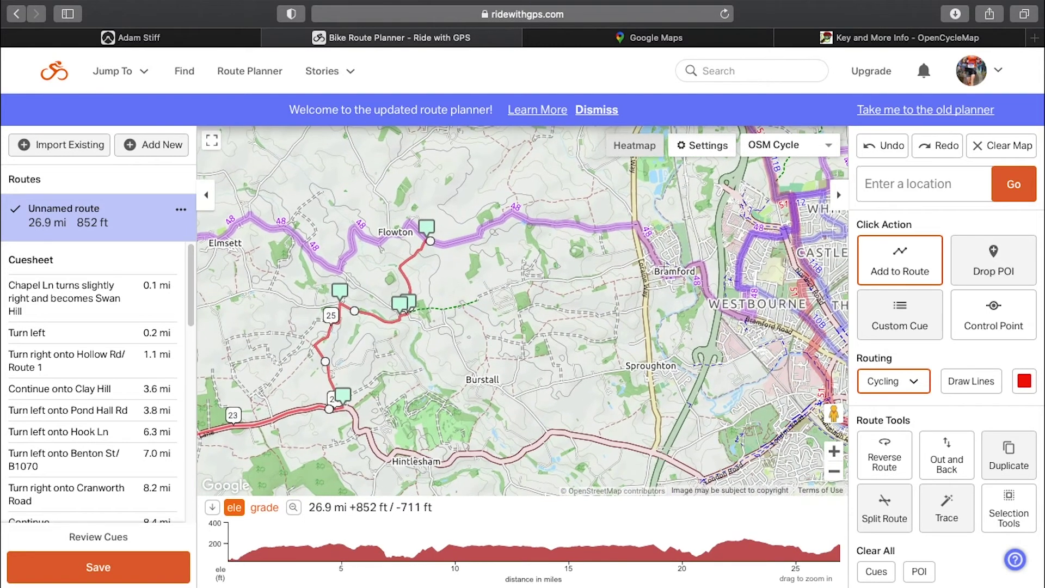
{"action": "left_click", "coordinate": [661, 265]}
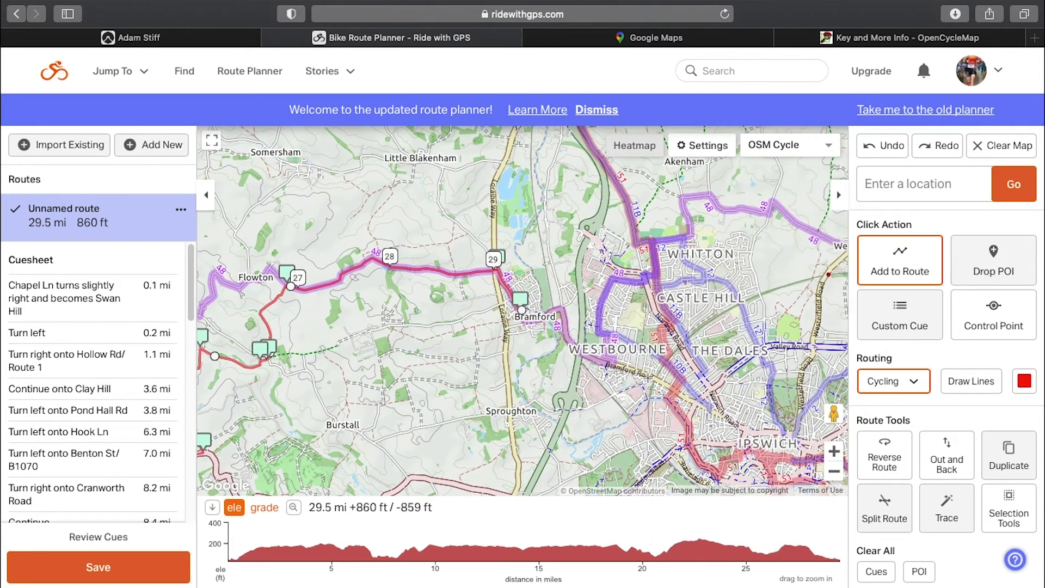
{"action": "left_click", "coordinate": [650, 377]}
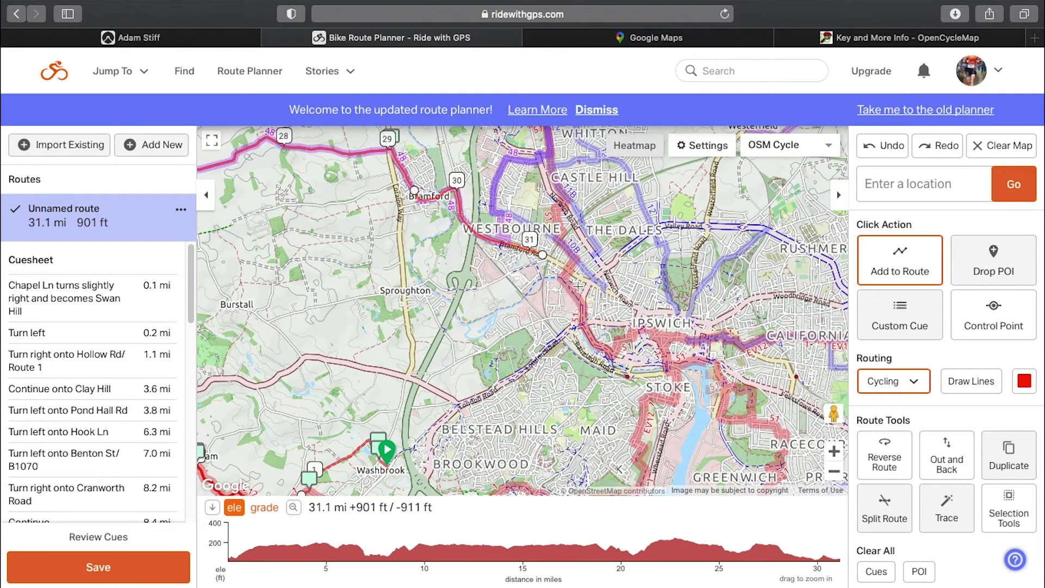
{"action": "left_click_drag", "start_coordinate": [438, 330], "coordinate": [695, 359]}
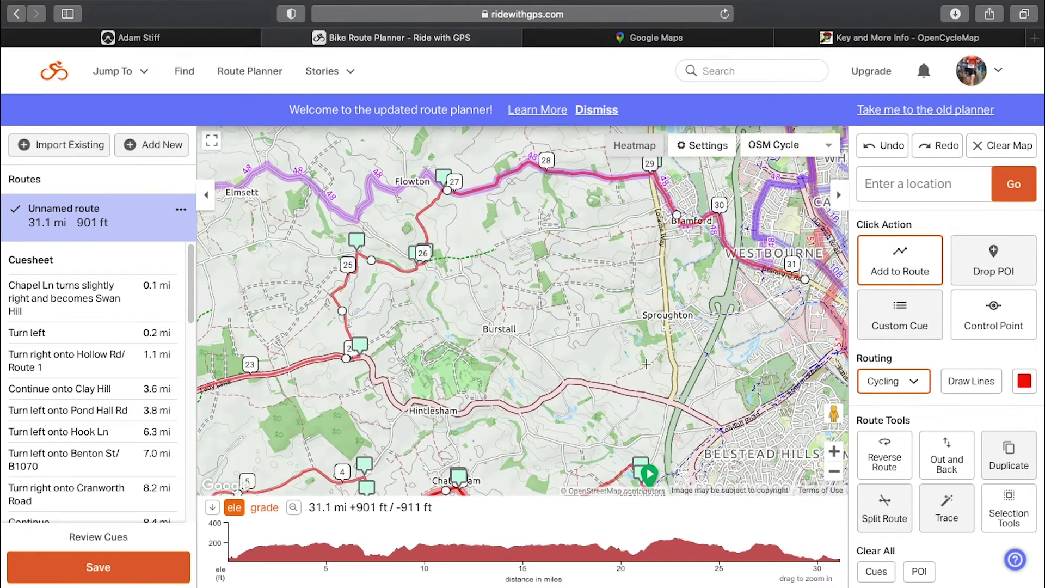
{"action": "scroll", "coordinate": [82, 404], "scroll_direction": "down", "scroll_amount": 1}
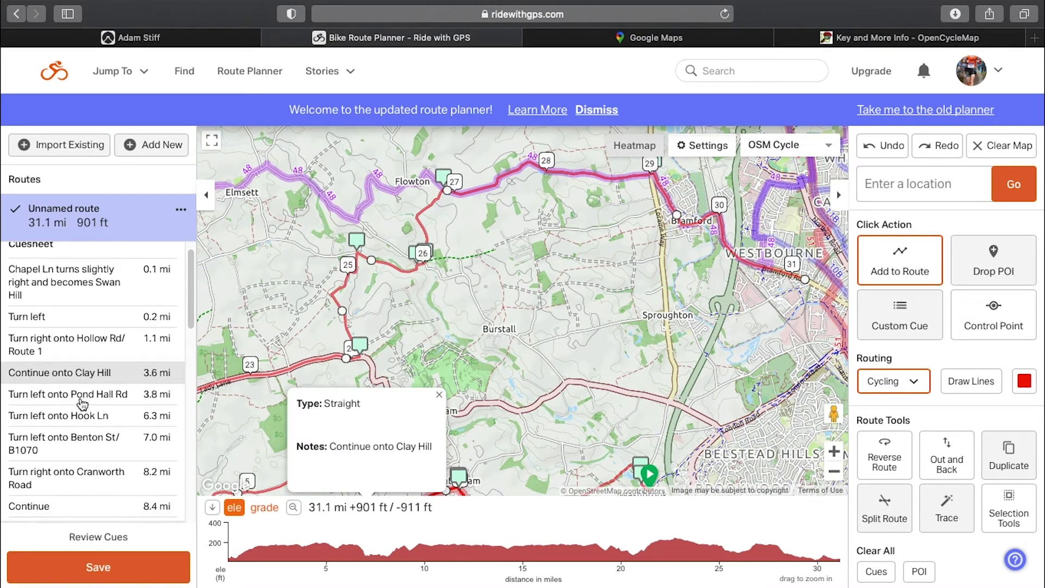
{"action": "mouse_move", "coordinate": [82, 404]}
{"action": "scroll", "coordinate": [82, 403], "scroll_direction": "down", "scroll_amount": 5}
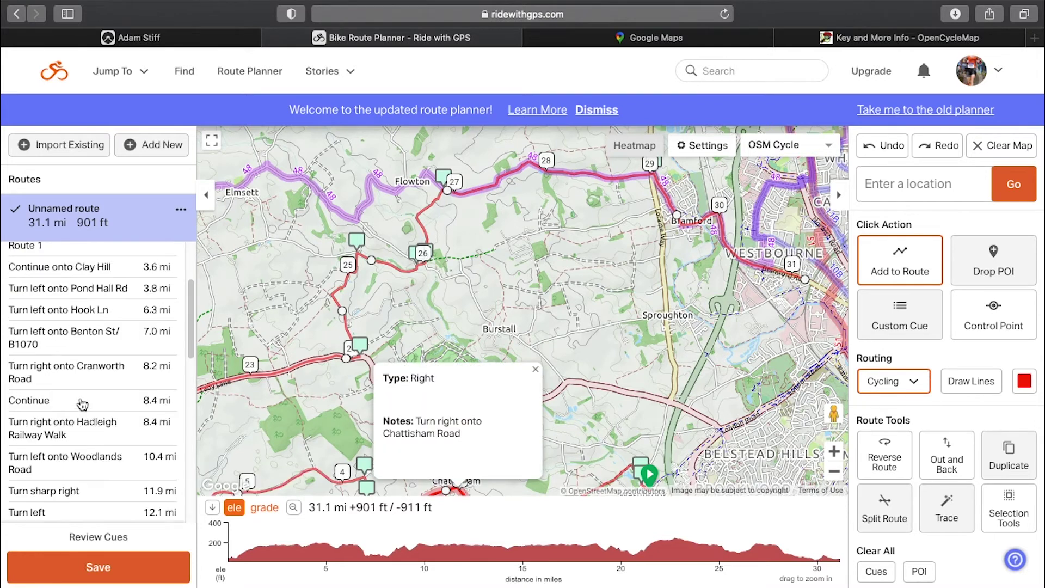
{"action": "mouse_move", "coordinate": [357, 241]}
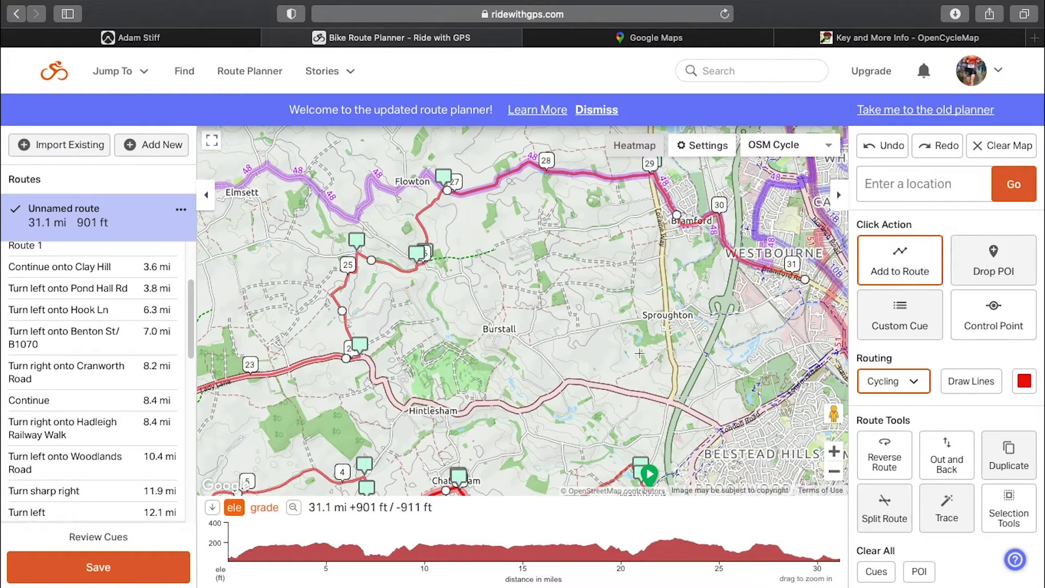
Save the route with the title 'test'
{"action": "left_click", "coordinate": [99, 573]}
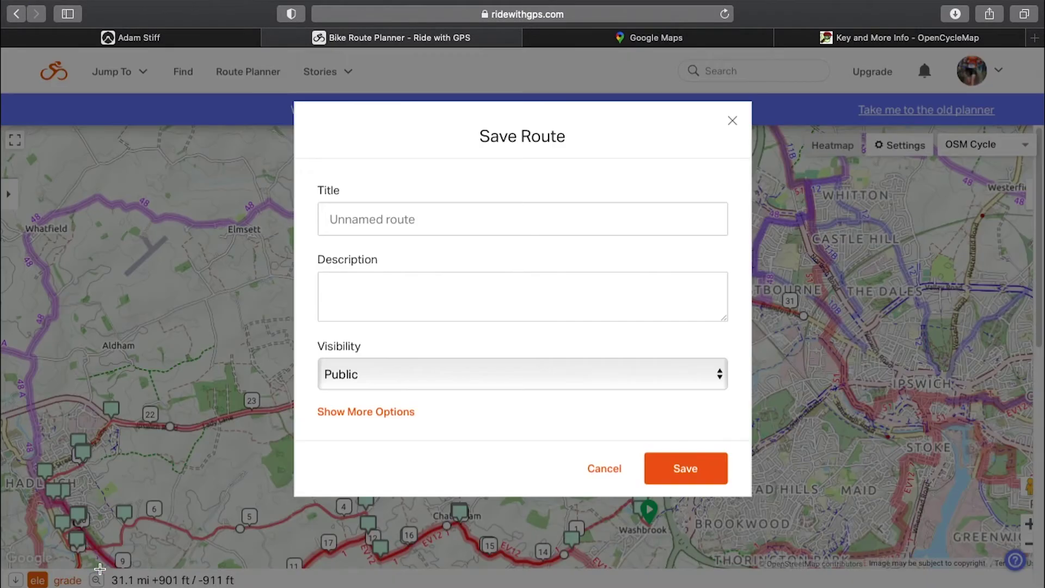
{"action": "left_click", "coordinate": [412, 223]}
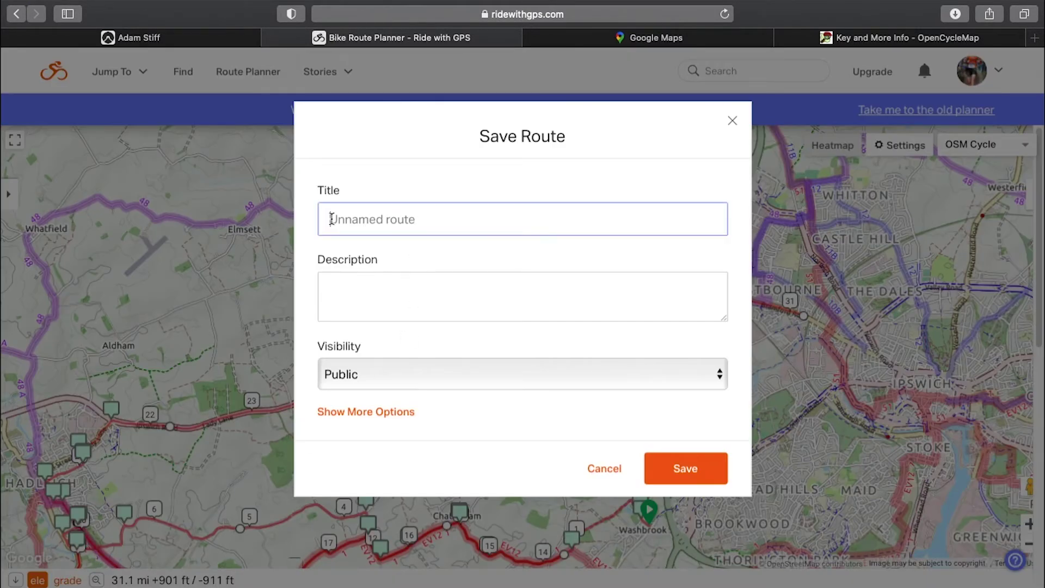
{"action": "type", "text": "test"}
{"action": "left_click", "coordinate": [690, 469]}
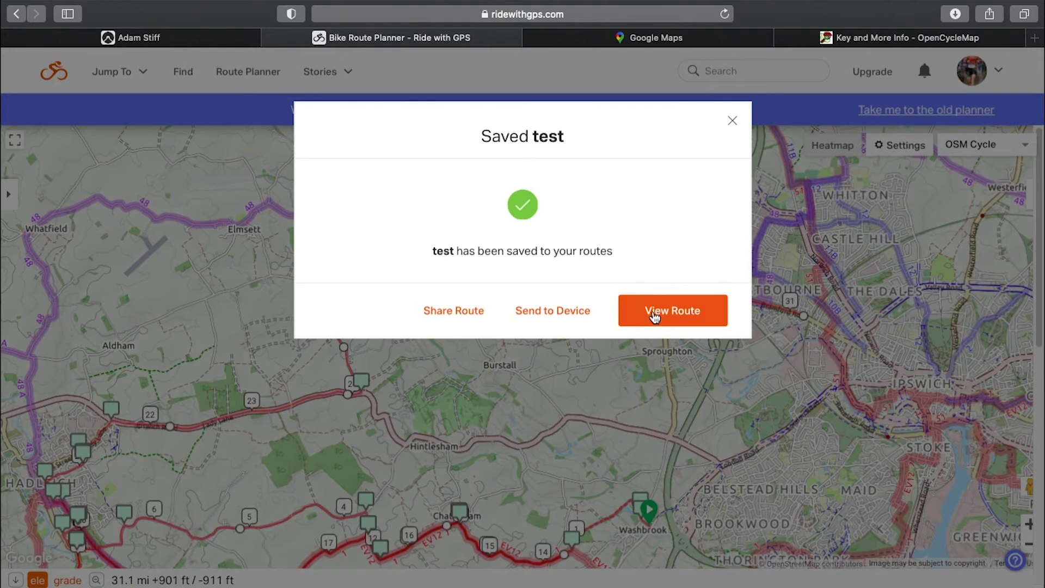
Open the saved test route's page and show it over the plain OSM map
{"action": "left_click", "coordinate": [664, 309]}
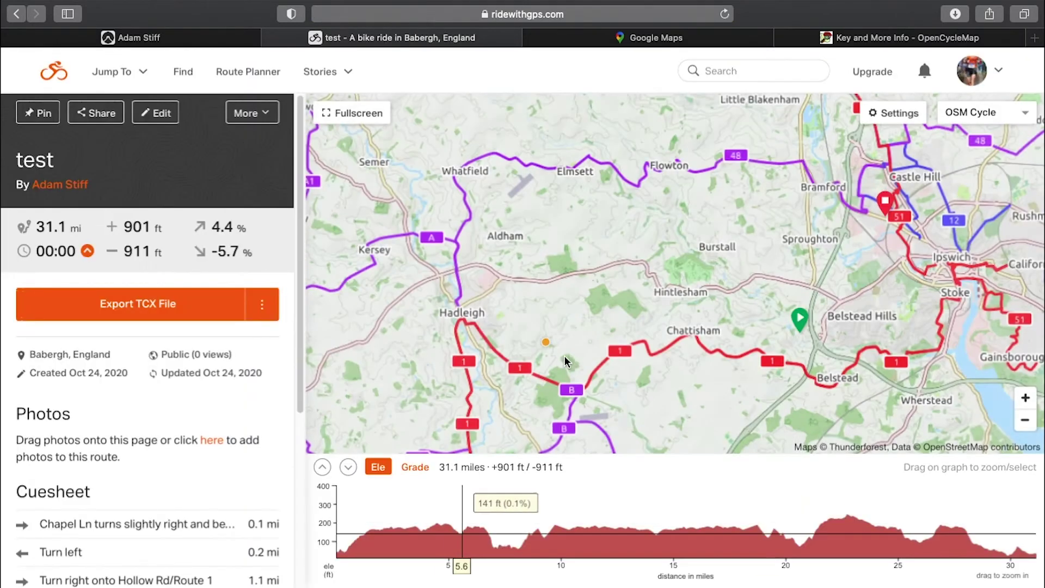
{"action": "mouse_move", "coordinate": [746, 326]}
{"action": "left_mouse_down"}
{"action": "mouse_move", "coordinate": [704, 308]}
{"action": "mouse_move", "coordinate": [653, 315]}
{"action": "left_mouse_up"}
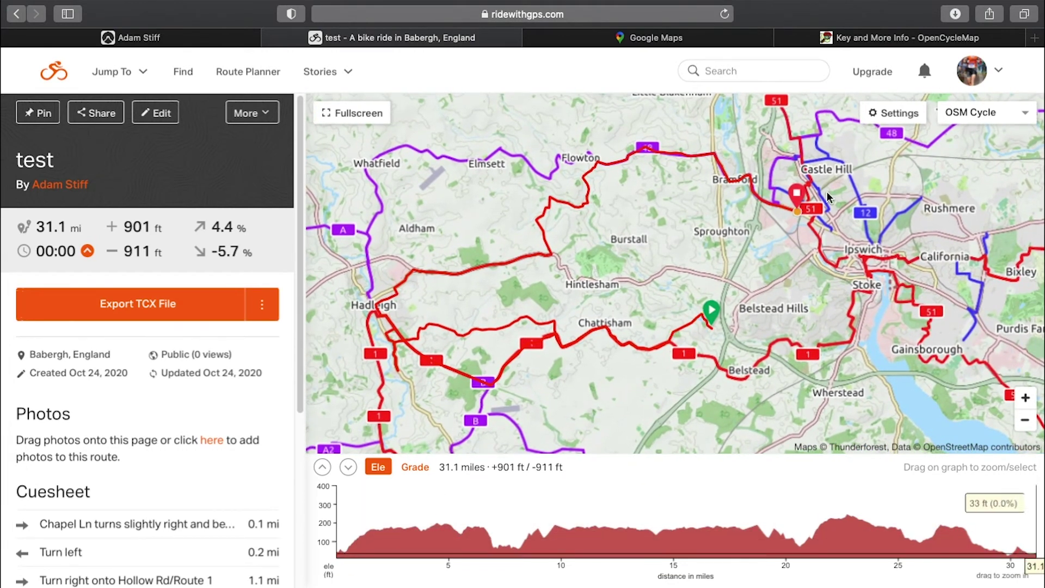
{"action": "left_click", "coordinate": [996, 114]}
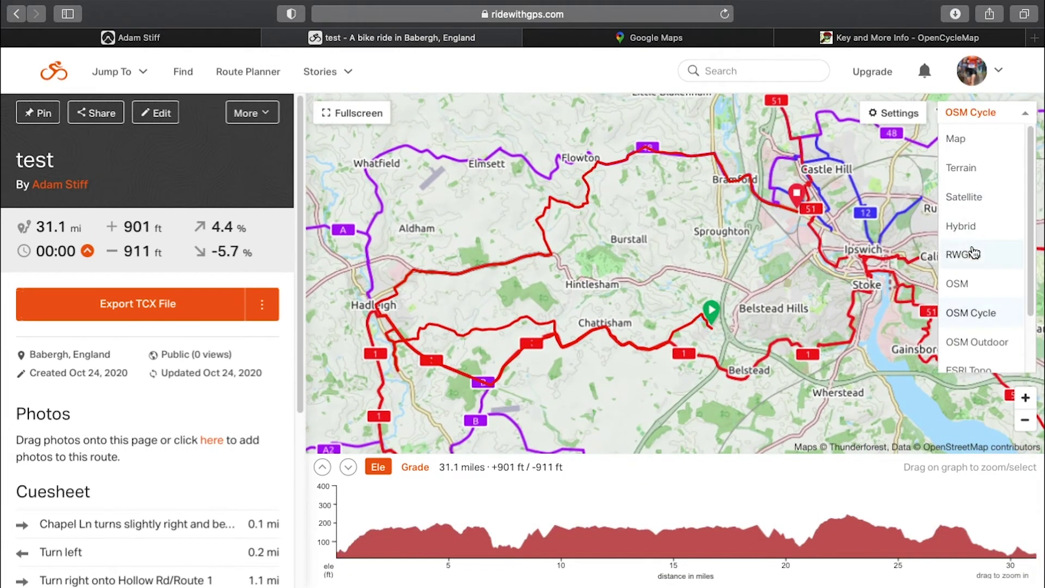
{"action": "left_click", "coordinate": [967, 284]}
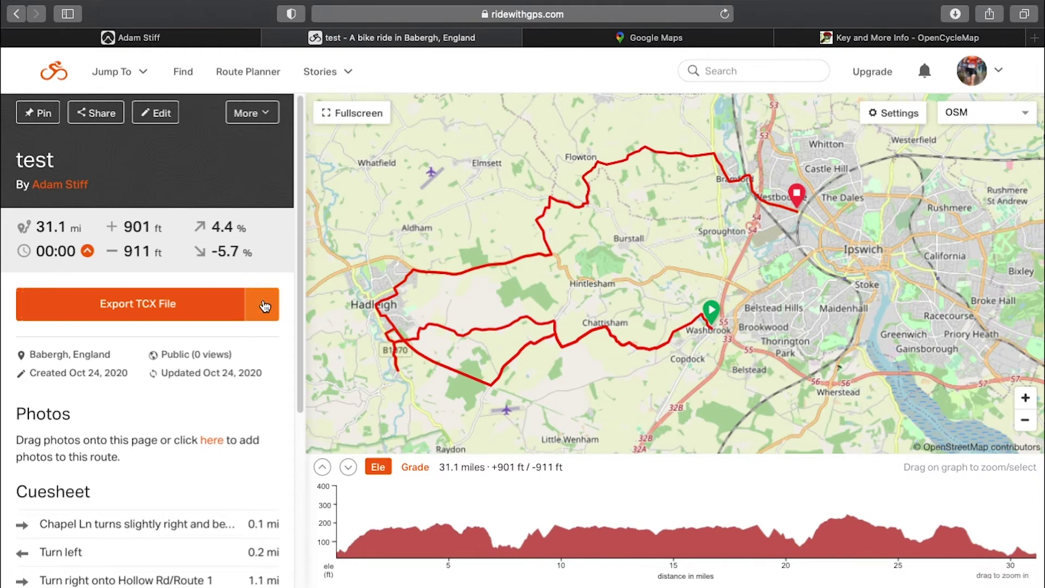
Download the test route as a .tcx file and close the export dialog
{"action": "left_click", "coordinate": [158, 308]}
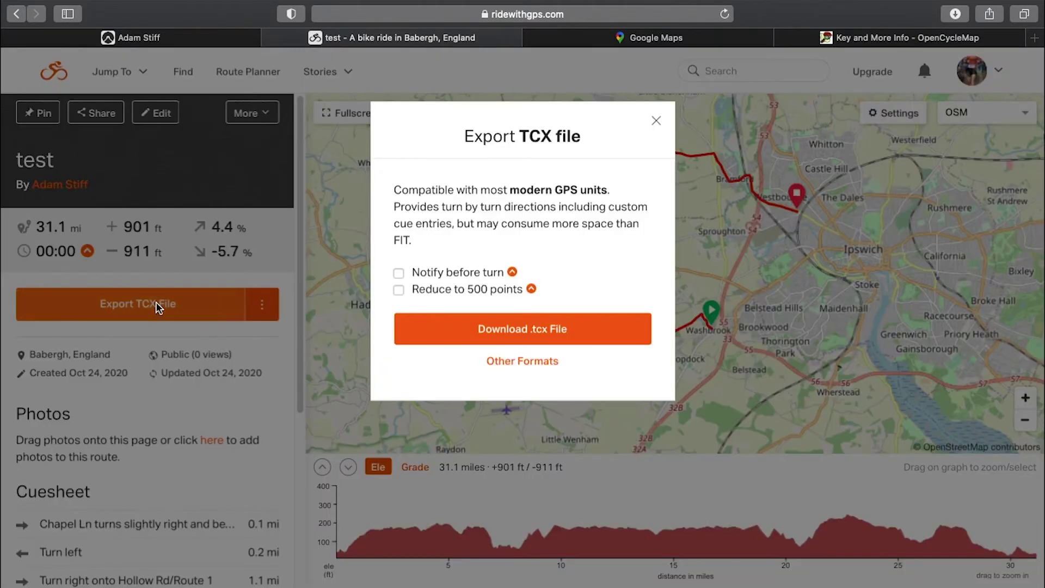
{"action": "left_click", "coordinate": [533, 334]}
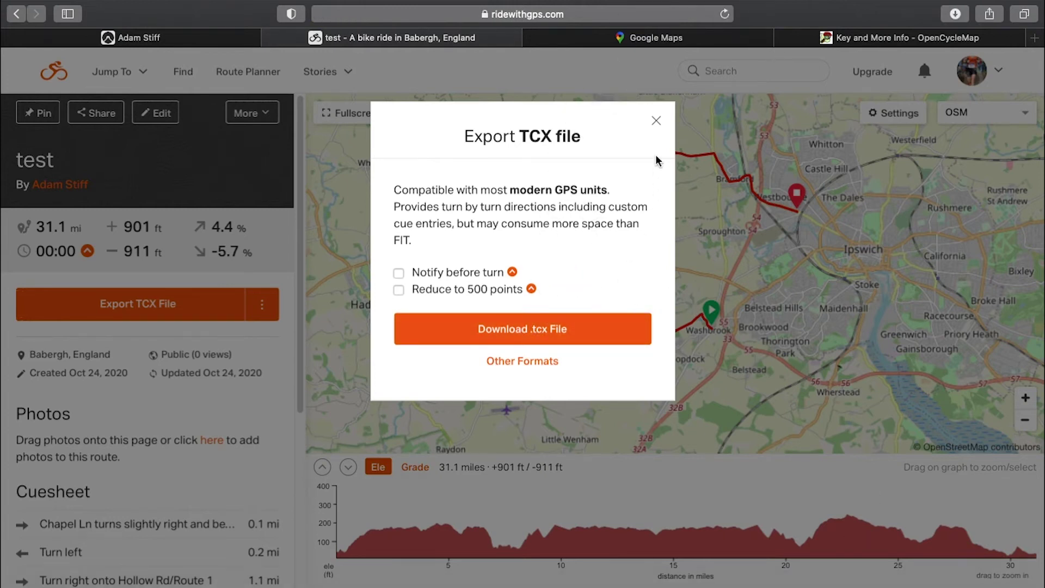
{"action": "left_click", "coordinate": [656, 121]}
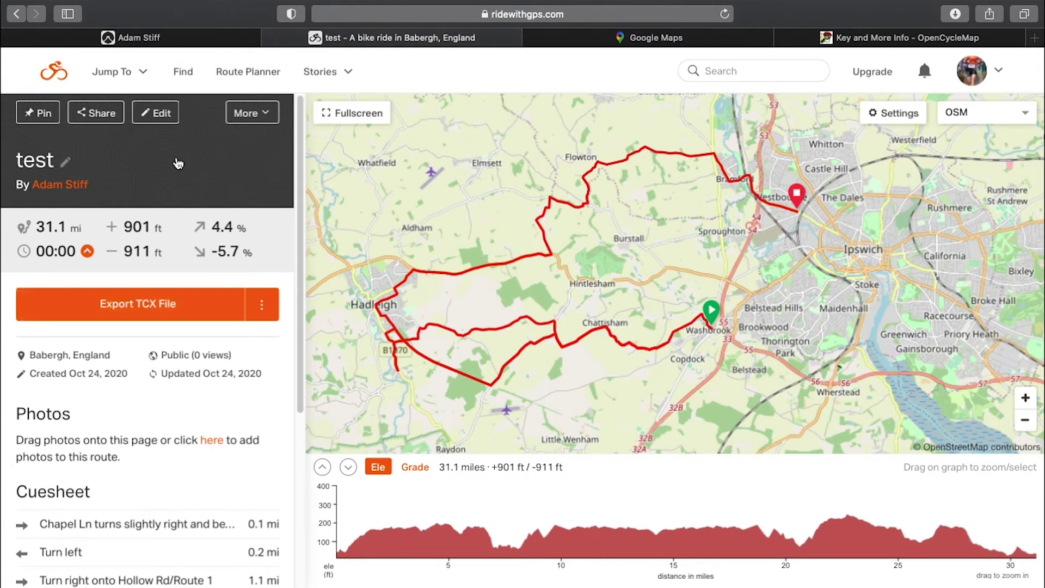
Reopen test in the planner, undo five segments, redo two, then clear the whole map
{"action": "left_click", "coordinate": [161, 117]}
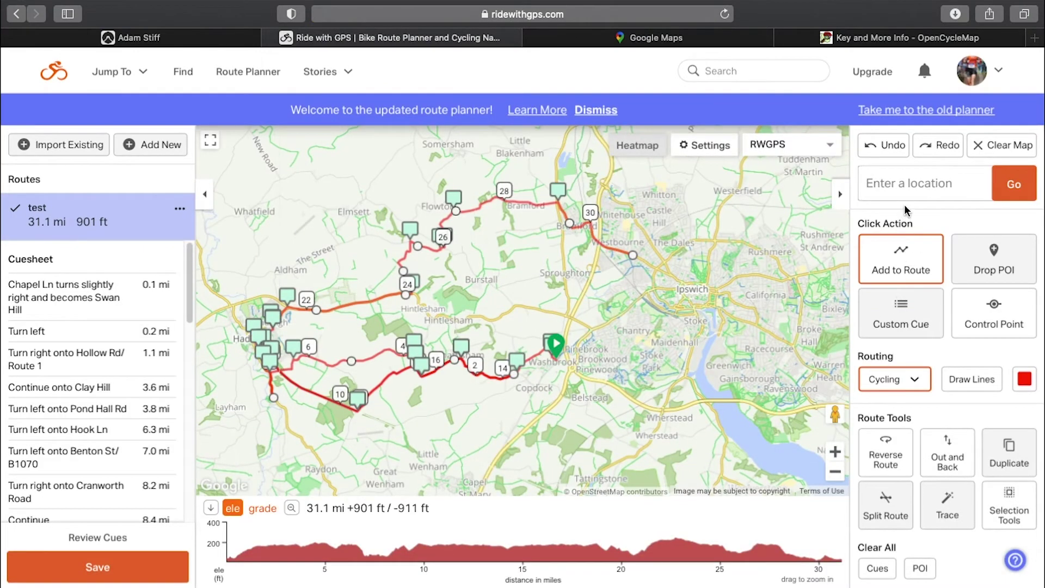
{"action": "left_click", "coordinate": [888, 147]}
{"action": "left_click", "coordinate": [889, 148]}
{"action": "left_click", "coordinate": [890, 149]}
{"action": "left_click", "coordinate": [890, 149]}
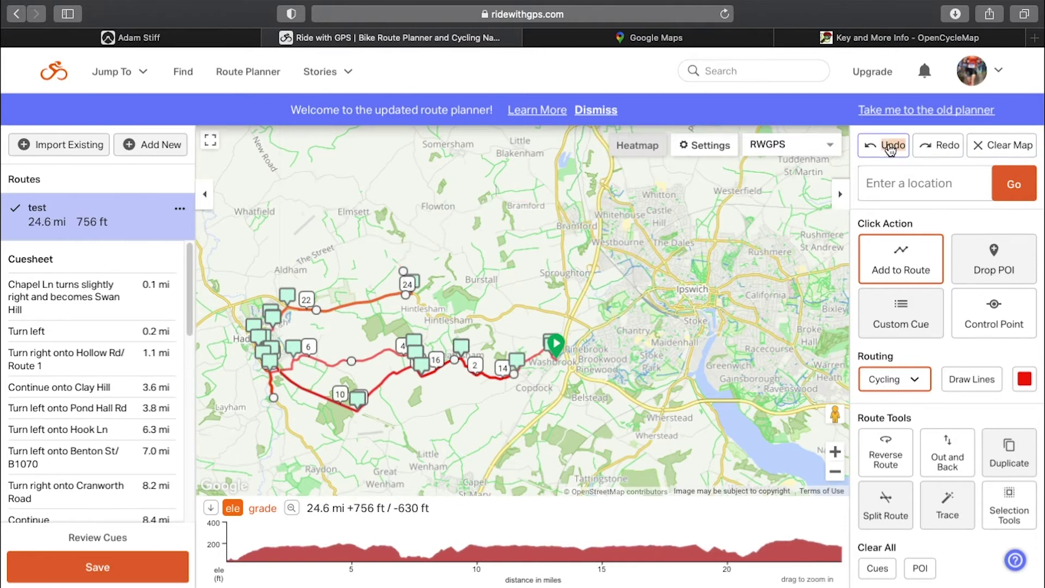
{"action": "left_click", "coordinate": [890, 149]}
{"action": "left_click", "coordinate": [940, 152]}
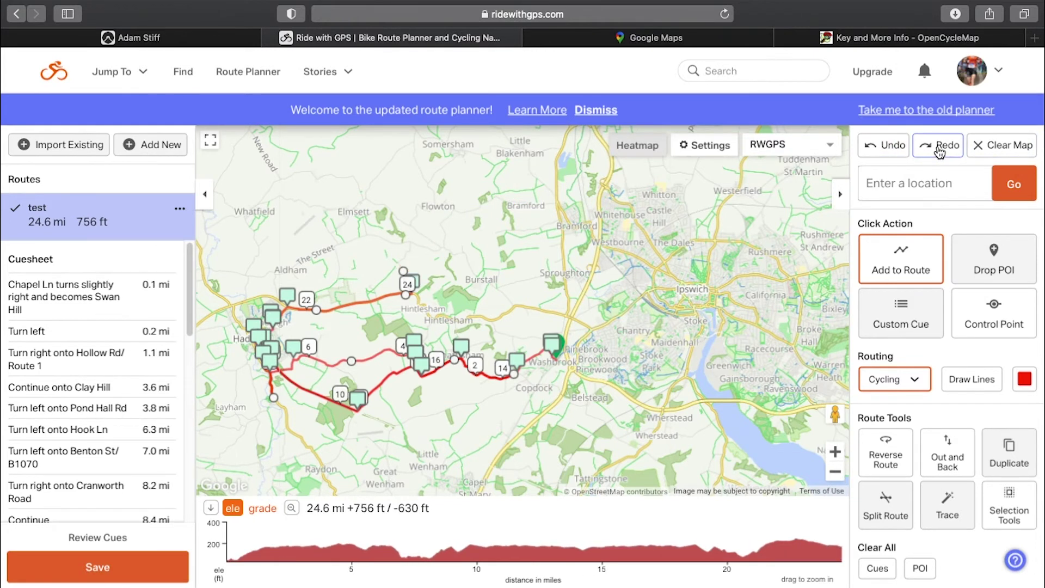
{"action": "left_click", "coordinate": [940, 152]}
{"action": "left_click", "coordinate": [990, 150]}
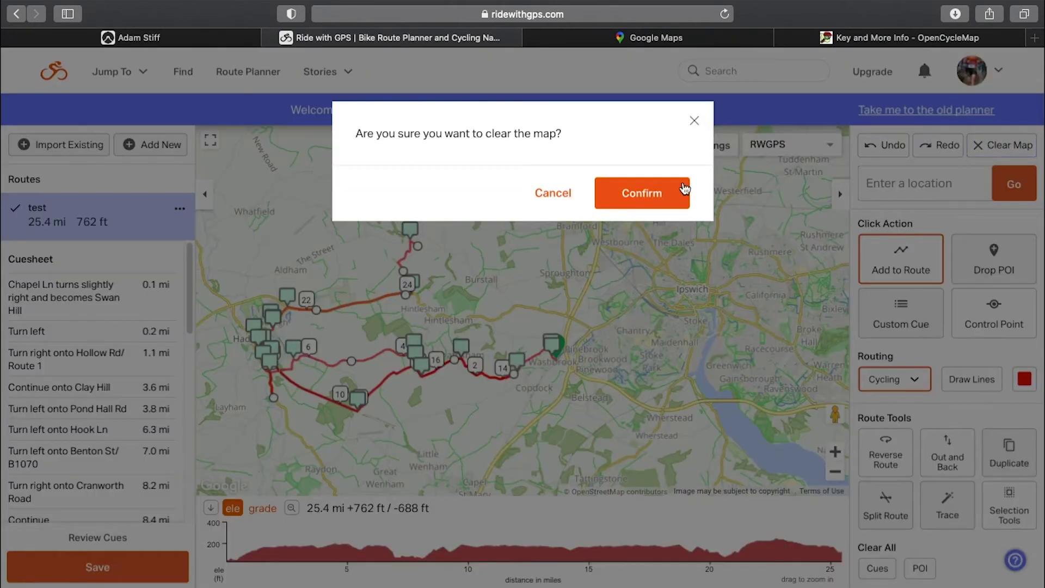
{"action": "left_click", "coordinate": [642, 193]}
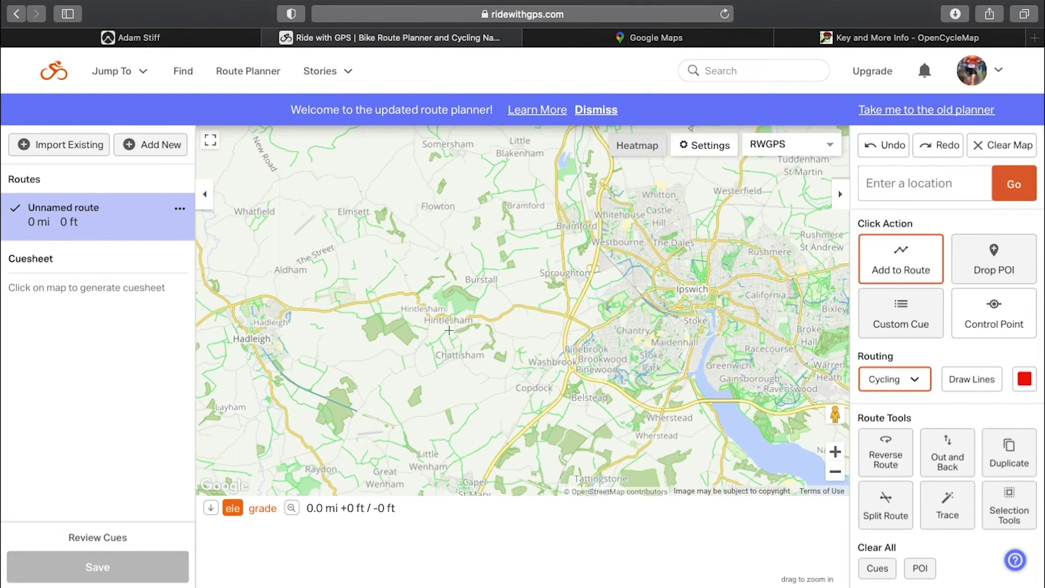
Zoom in closely on Hintlesham and centre the view on its golf course
{"action": "scroll", "coordinate": [450, 330], "scroll_direction": "up", "scroll_amount": 2}
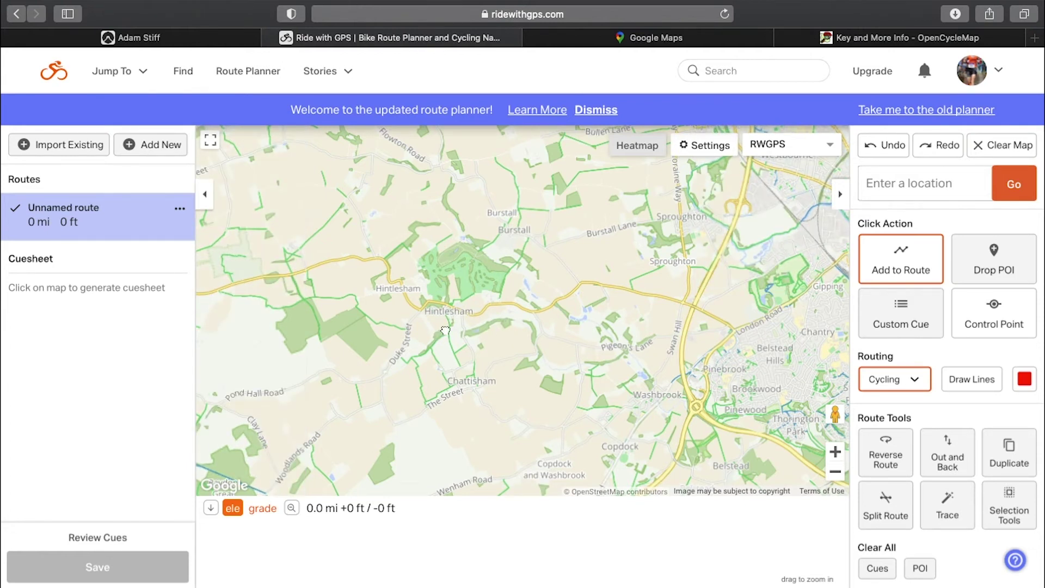
{"action": "left_click_drag", "start_coordinate": [438, 335], "coordinate": [459, 322]}
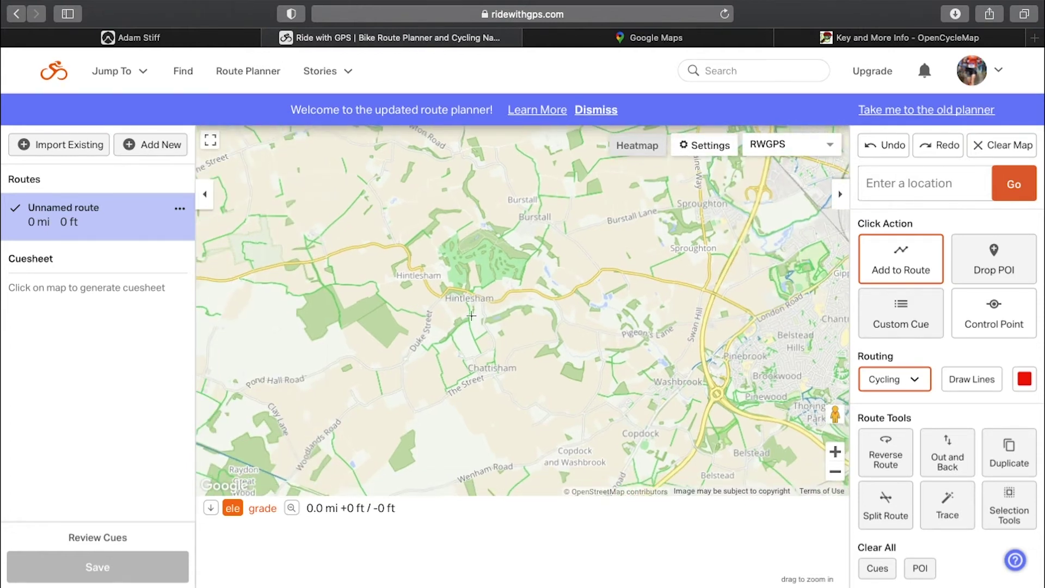
{"action": "left_click_drag", "start_coordinate": [401, 290], "coordinate": [404, 311]}
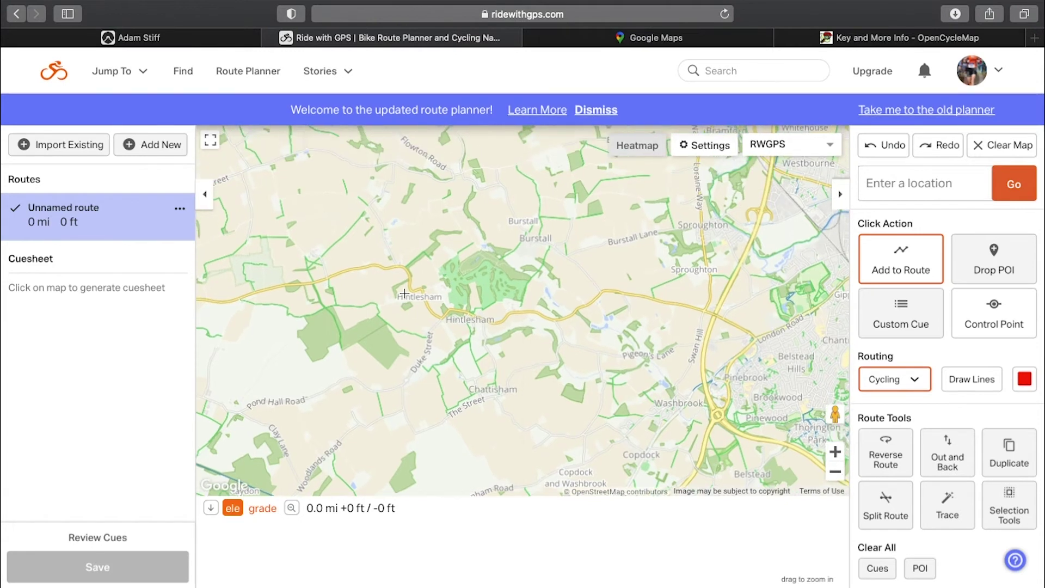
{"action": "scroll", "coordinate": [396, 284], "scroll_direction": "up", "scroll_amount": 3}
{"action": "left_click_drag", "start_coordinate": [387, 279], "coordinate": [387, 356]}
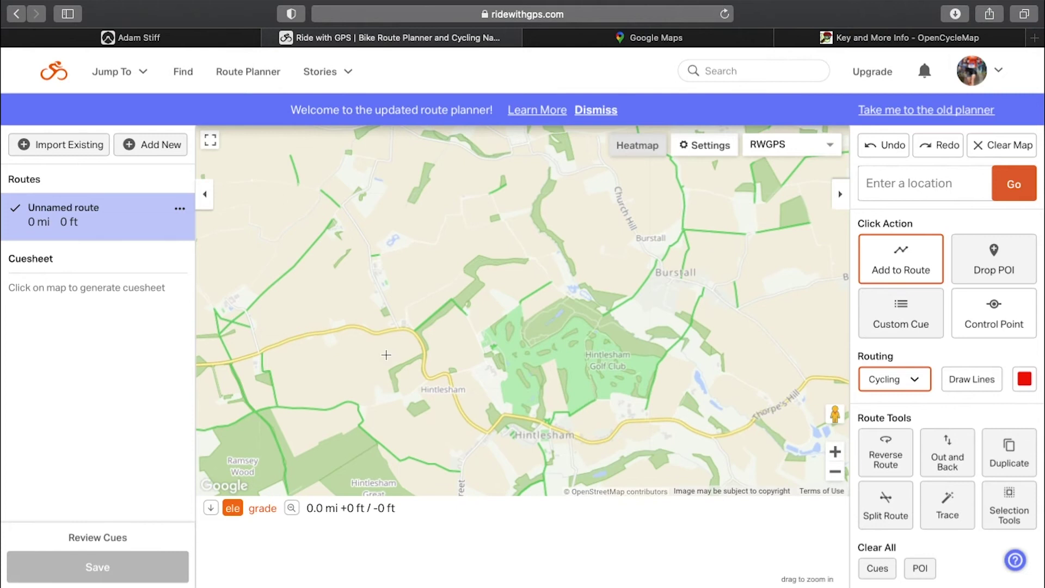
In Google Maps, drop Pegman onto the A1071 near Hintlesham to view the barns in Street View
{"action": "left_click", "coordinate": [625, 40]}
{"action": "scroll", "coordinate": [513, 319], "scroll_direction": "down", "scroll_amount": 3}
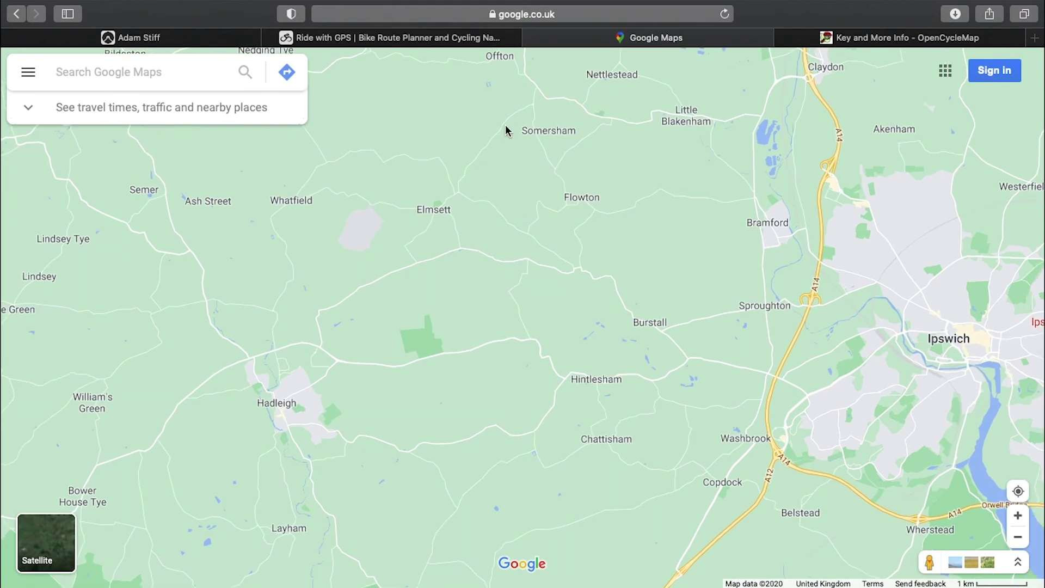
{"action": "left_click", "coordinate": [463, 39]}
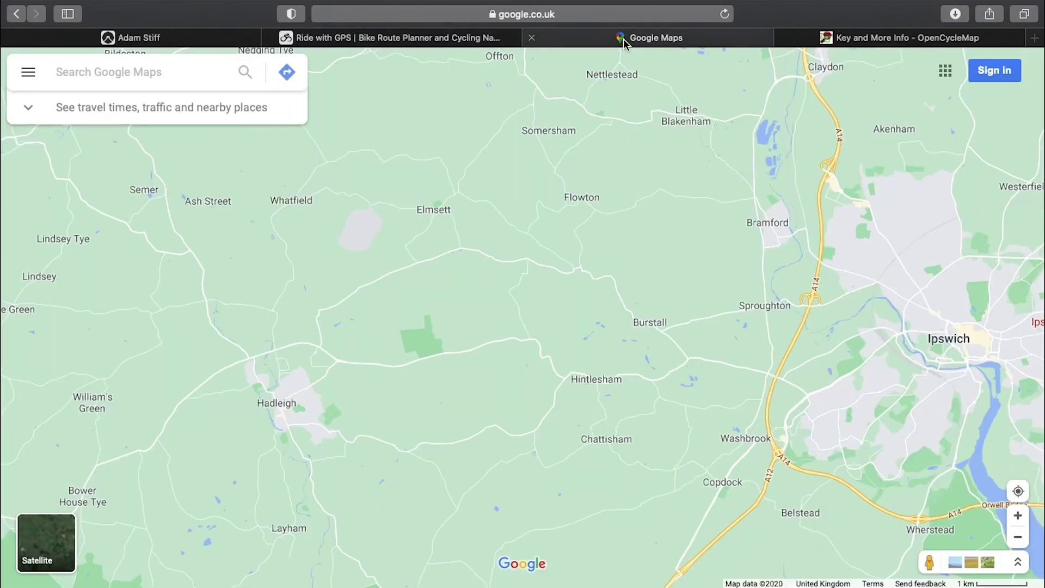
{"action": "left_click", "coordinate": [627, 38]}
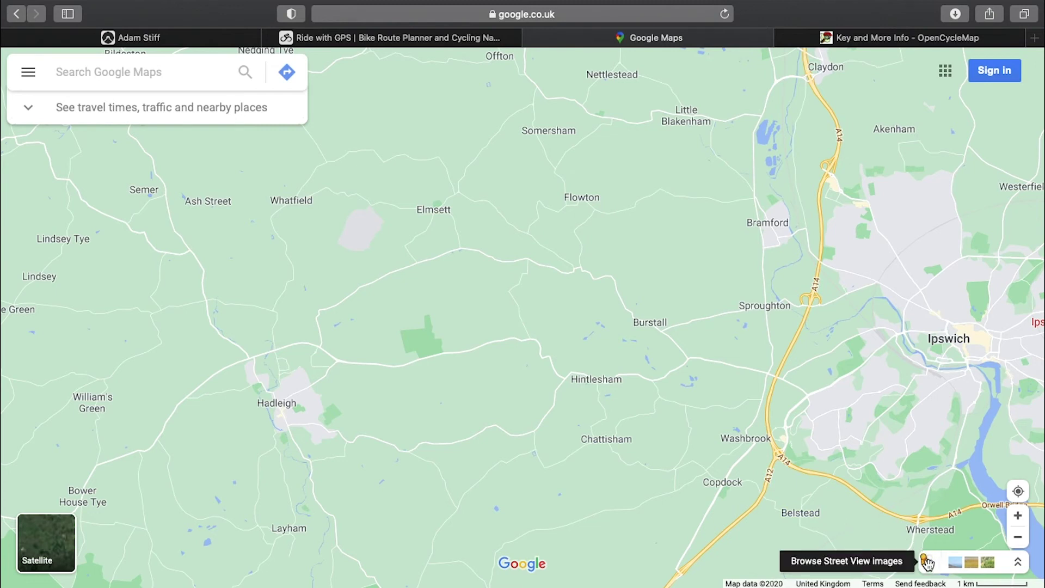
{"action": "left_click_drag", "start_coordinate": [927, 564], "coordinate": [532, 299]}
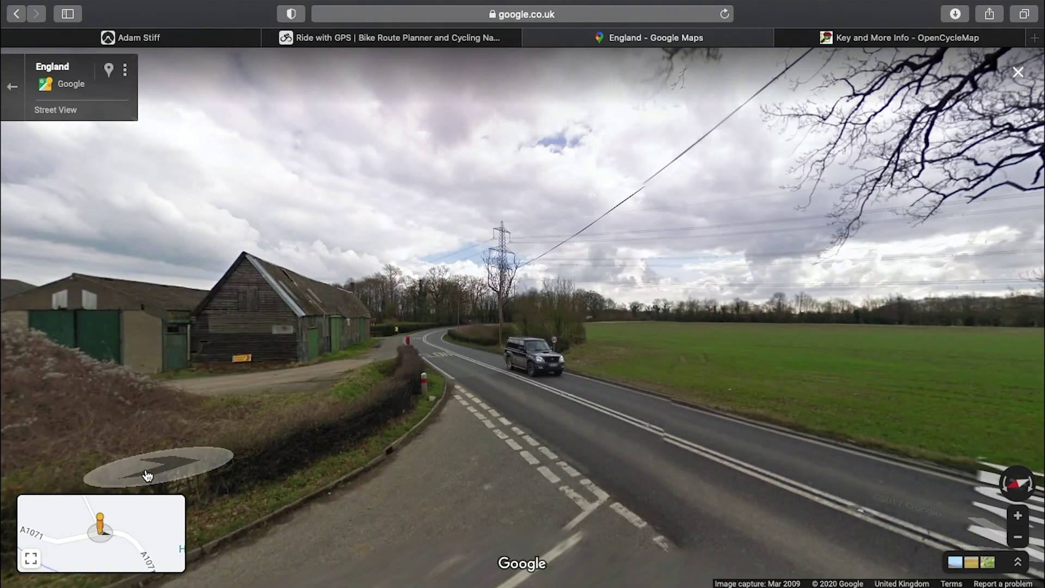
Show the large map beside Street View and turn the view toward the side lane
{"action": "left_click", "coordinate": [30, 559]}
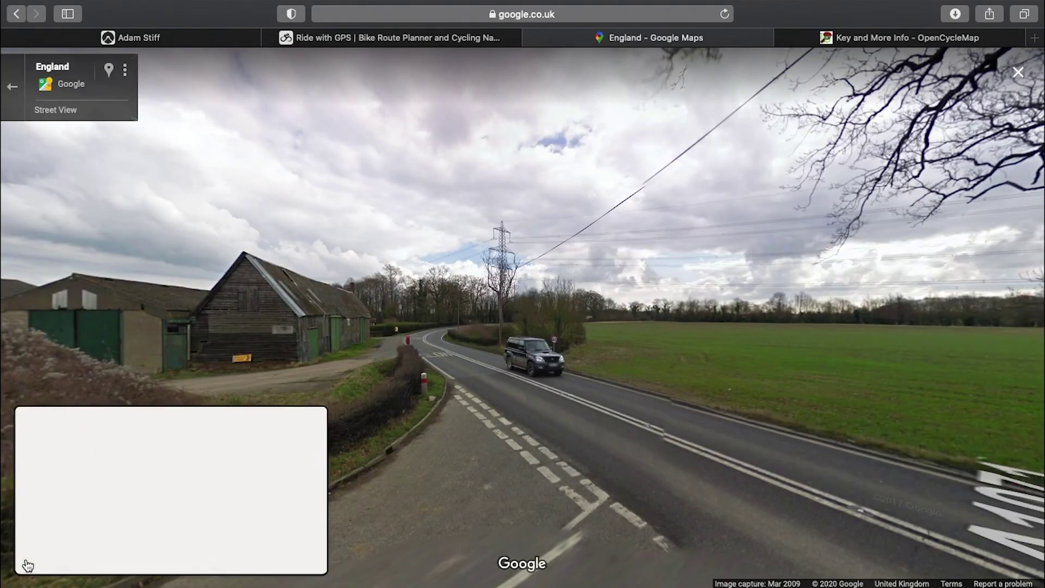
{"action": "left_click_drag", "start_coordinate": [523, 482], "coordinate": [504, 485]}
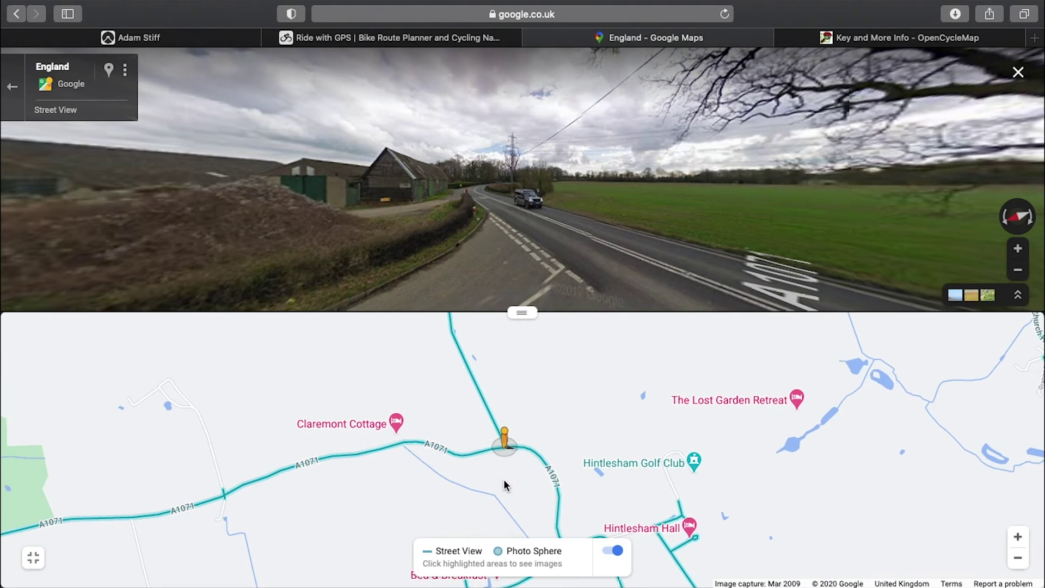
{"action": "left_click_drag", "start_coordinate": [523, 218], "coordinate": [332, 209]}
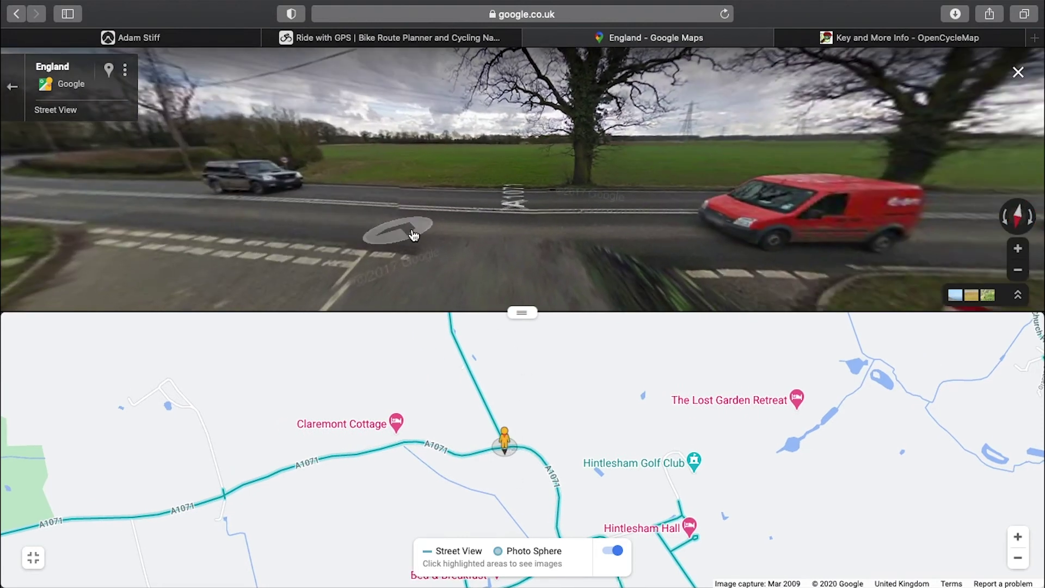
{"action": "key", "text": "Right"}
{"action": "key", "text": "Right"}
{"action": "key", "text": "Right"}
{"action": "key", "text": "Right"}
{"action": "key", "text": "Right"}
{"action": "key", "text": "Right"}
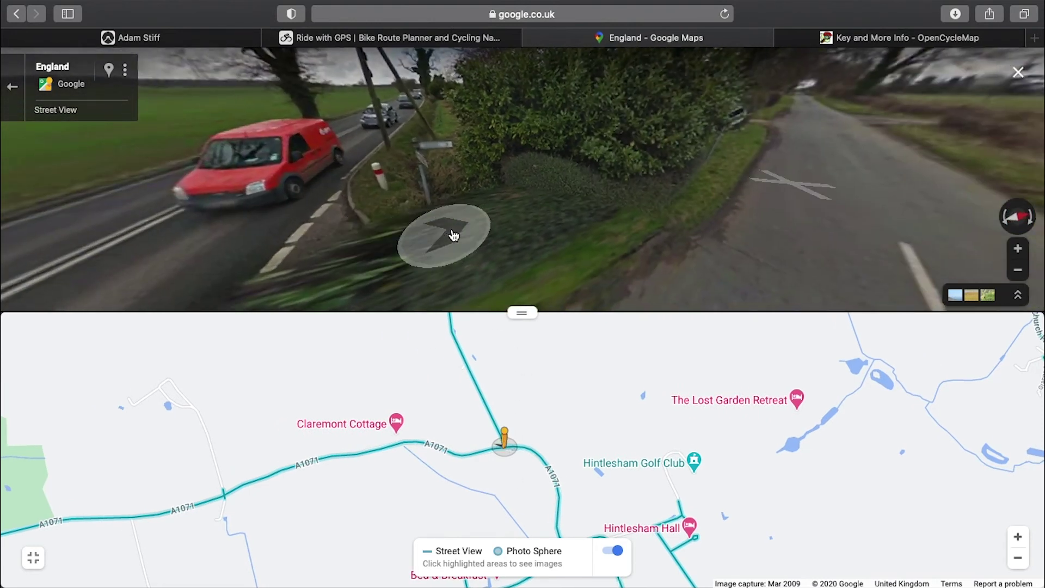
{"action": "left_click", "coordinate": [396, 39]}
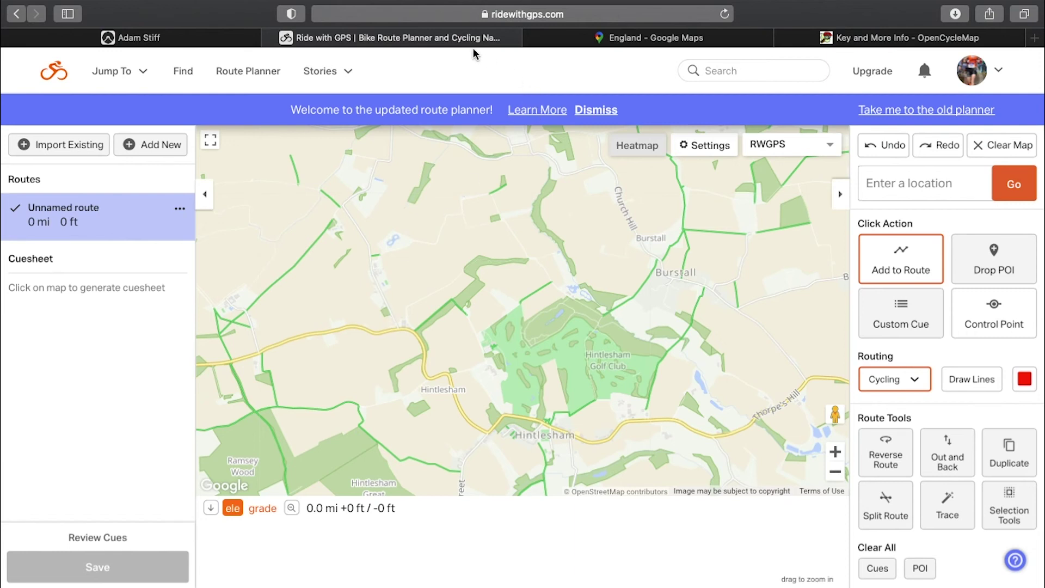
{"action": "left_click", "coordinate": [705, 41]}
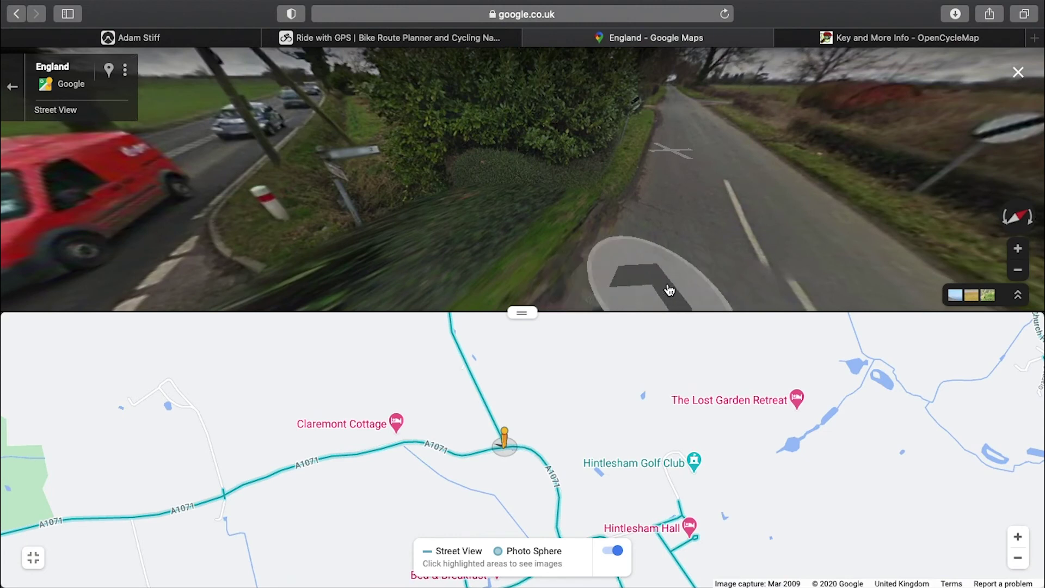
Enlarge the Street View pane and advance four steps up the narrow hedged lane
{"action": "left_click_drag", "start_coordinate": [522, 312], "coordinate": [520, 416]}
{"action": "mouse_move", "coordinate": [719, 358]}
{"action": "left_mouse_down"}
{"action": "mouse_move", "coordinate": [550, 333]}
{"action": "mouse_move", "coordinate": [506, 451]}
{"action": "left_mouse_up"}
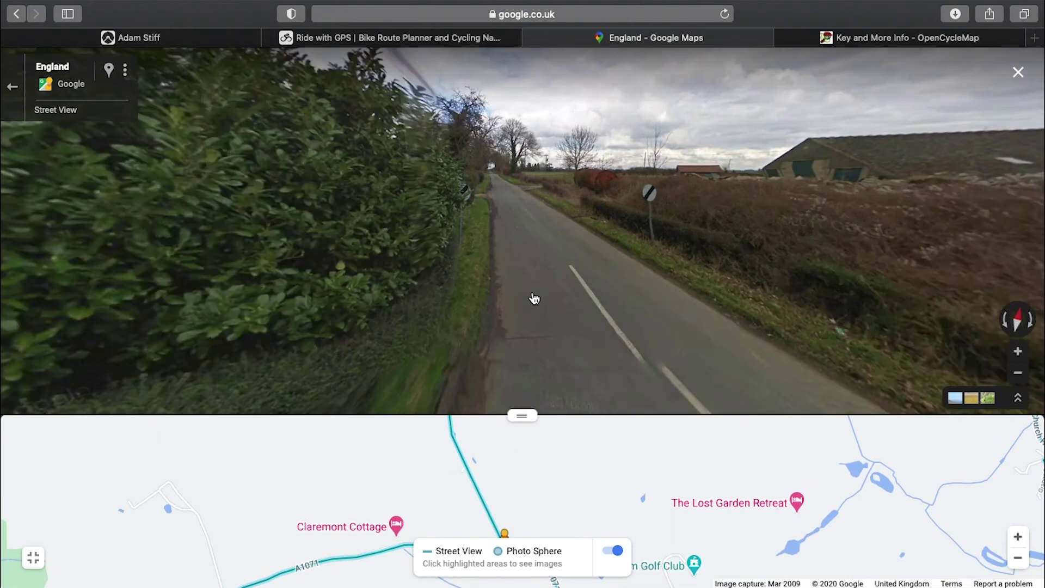
{"action": "left_click", "coordinate": [535, 298]}
{"action": "left_click", "coordinate": [496, 236]}
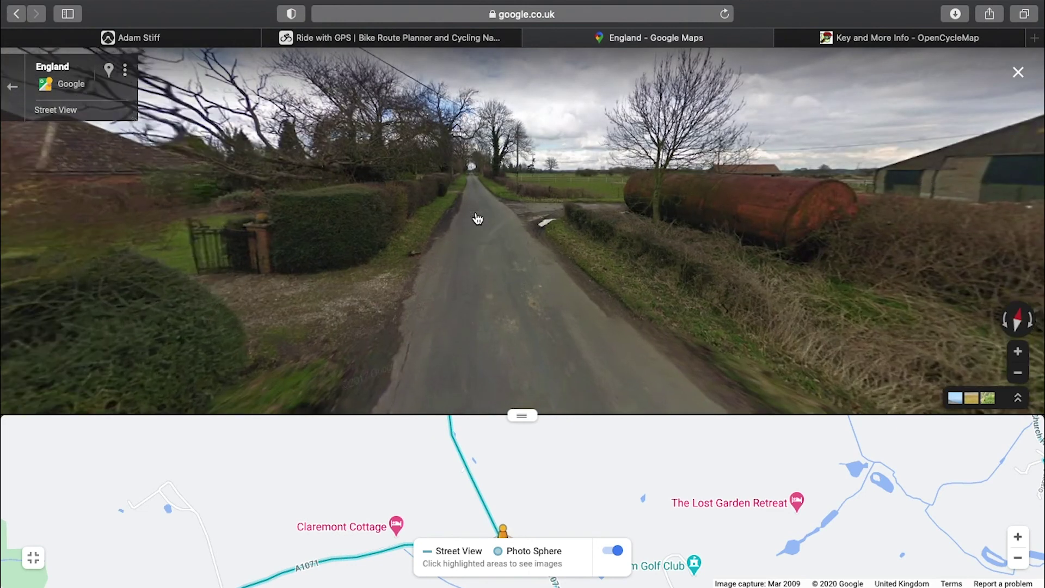
{"action": "left_click", "coordinate": [477, 218]}
{"action": "left_click", "coordinate": [478, 212]}
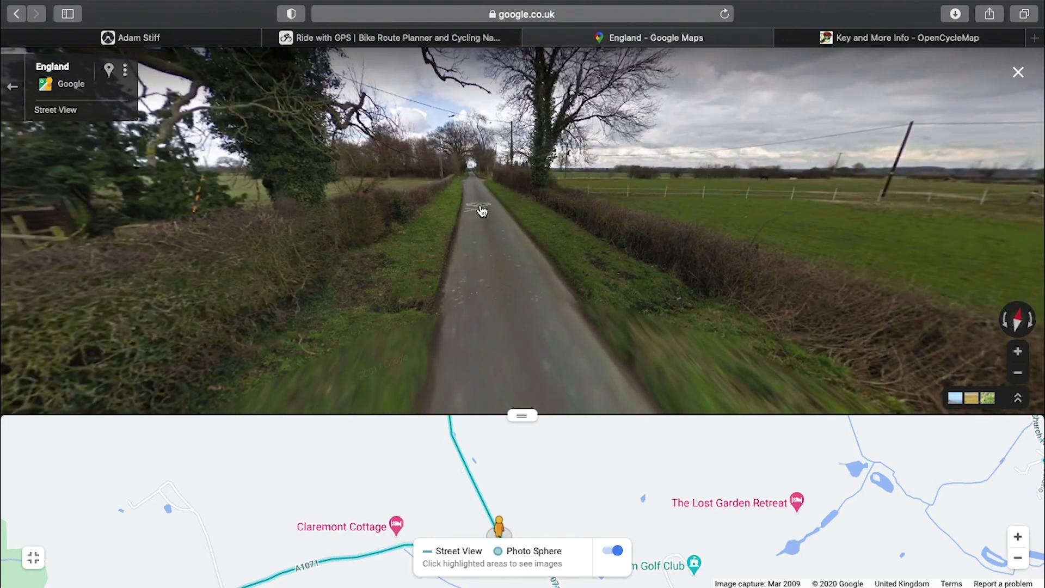